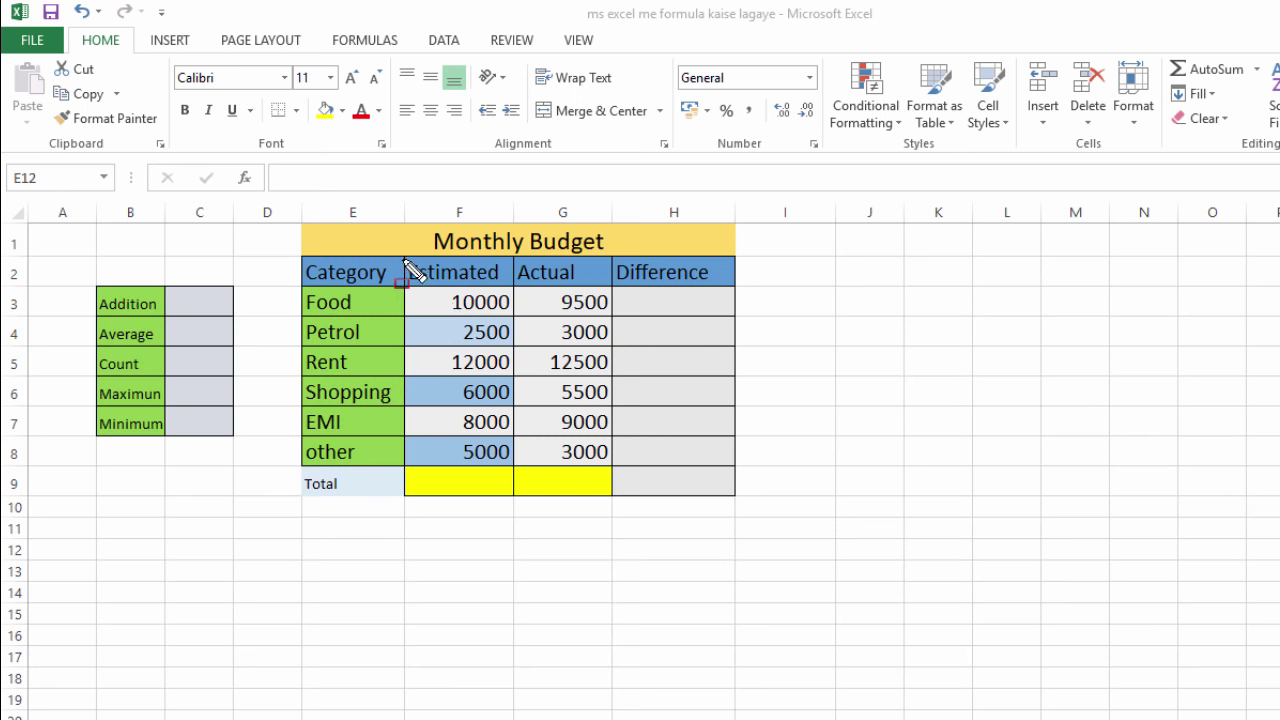
# Step: Select the Estimated amounts F3:F8 and AutoSum them into F9
pyautogui.moveTo(403, 260); pyautogui.dragTo(514, 469)
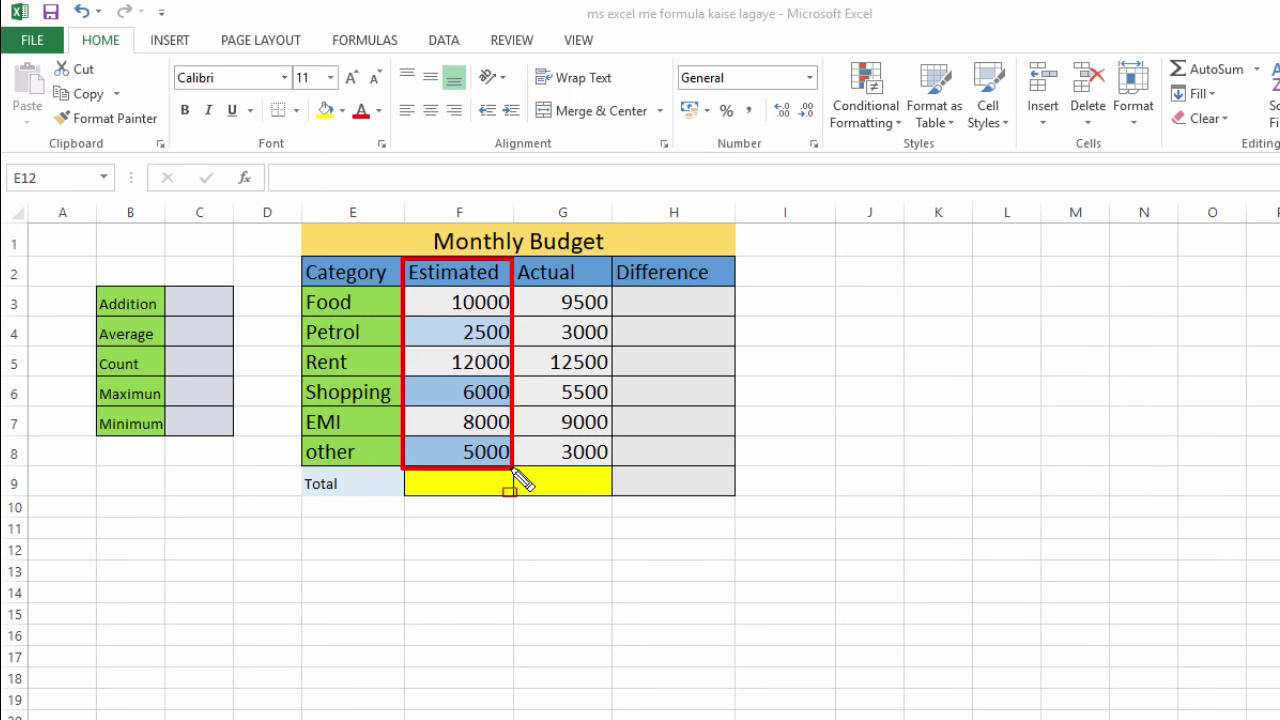
pyautogui.press('Escape')
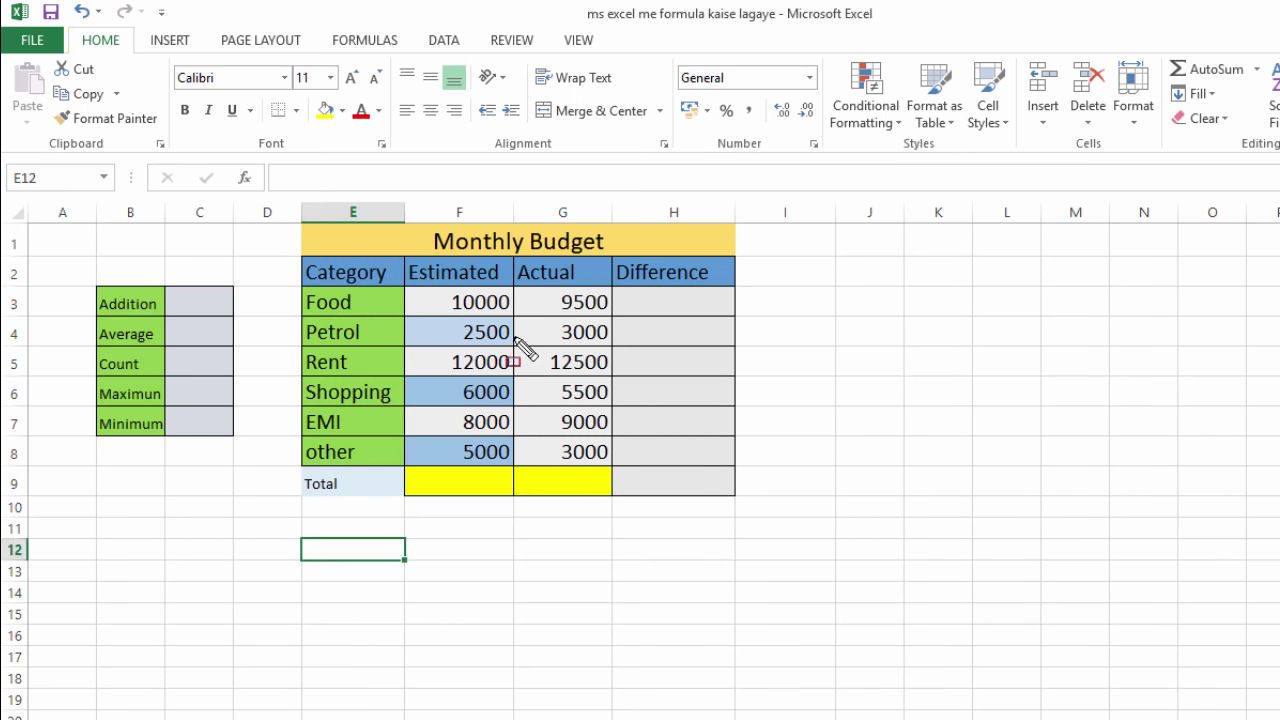
pyautogui.moveTo(514, 258); pyautogui.dragTo(612, 470)
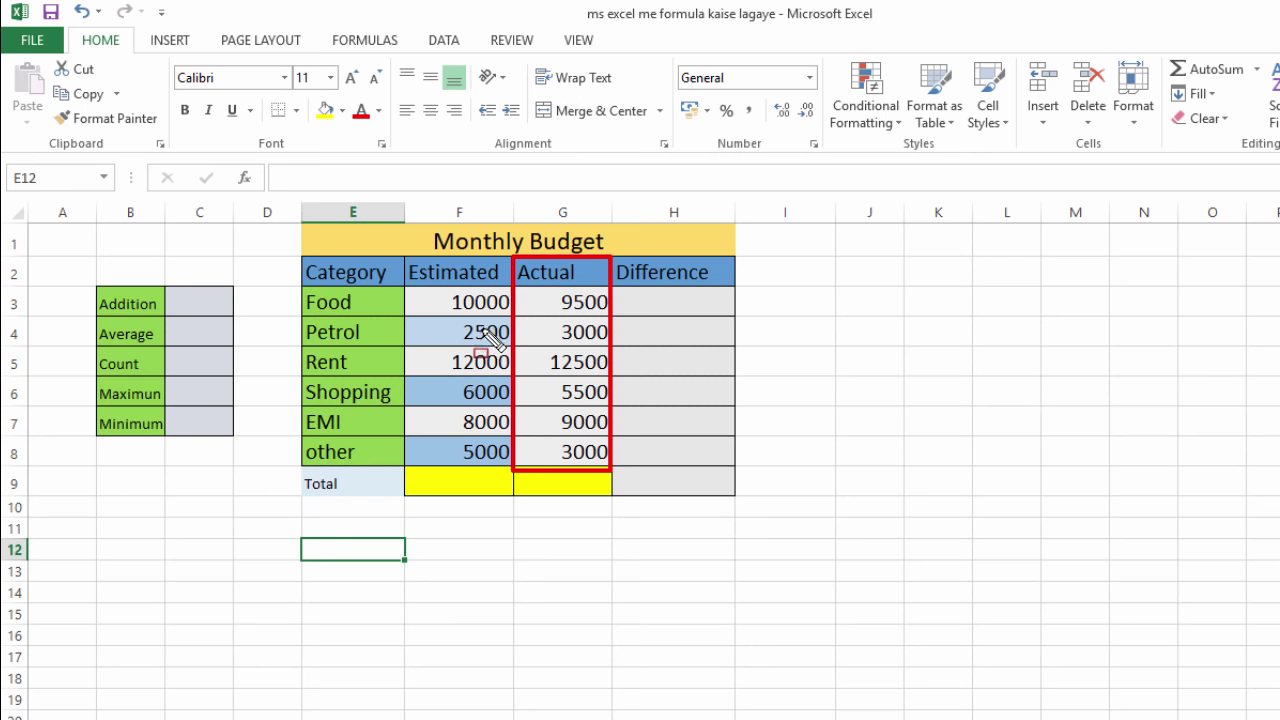
pyautogui.press('Escape')
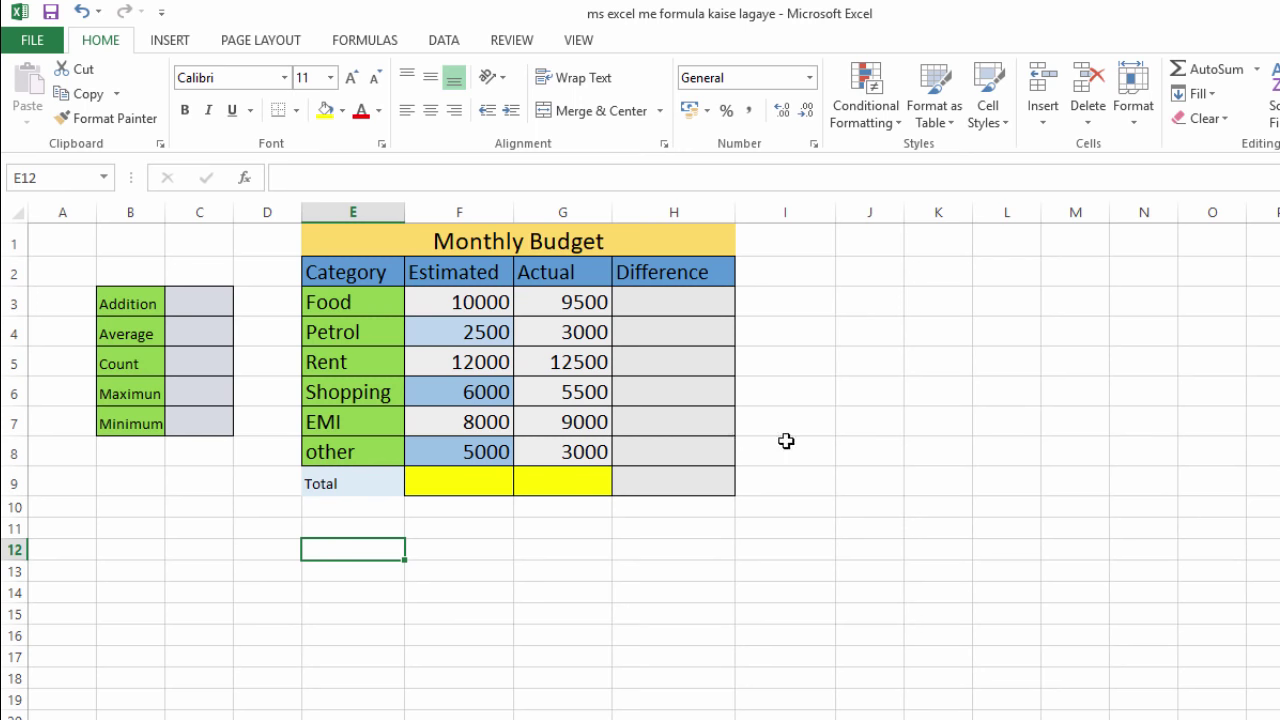
pyautogui.click(465, 487)
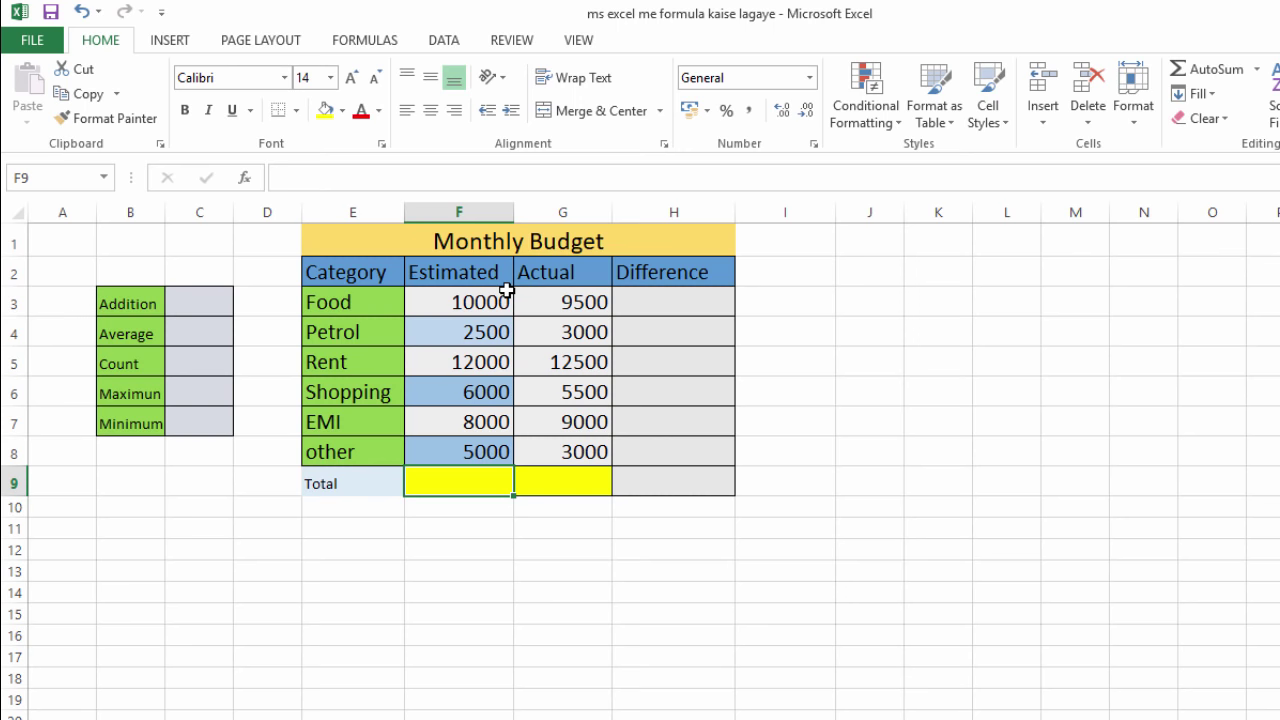
pyautogui.click(451, 300)
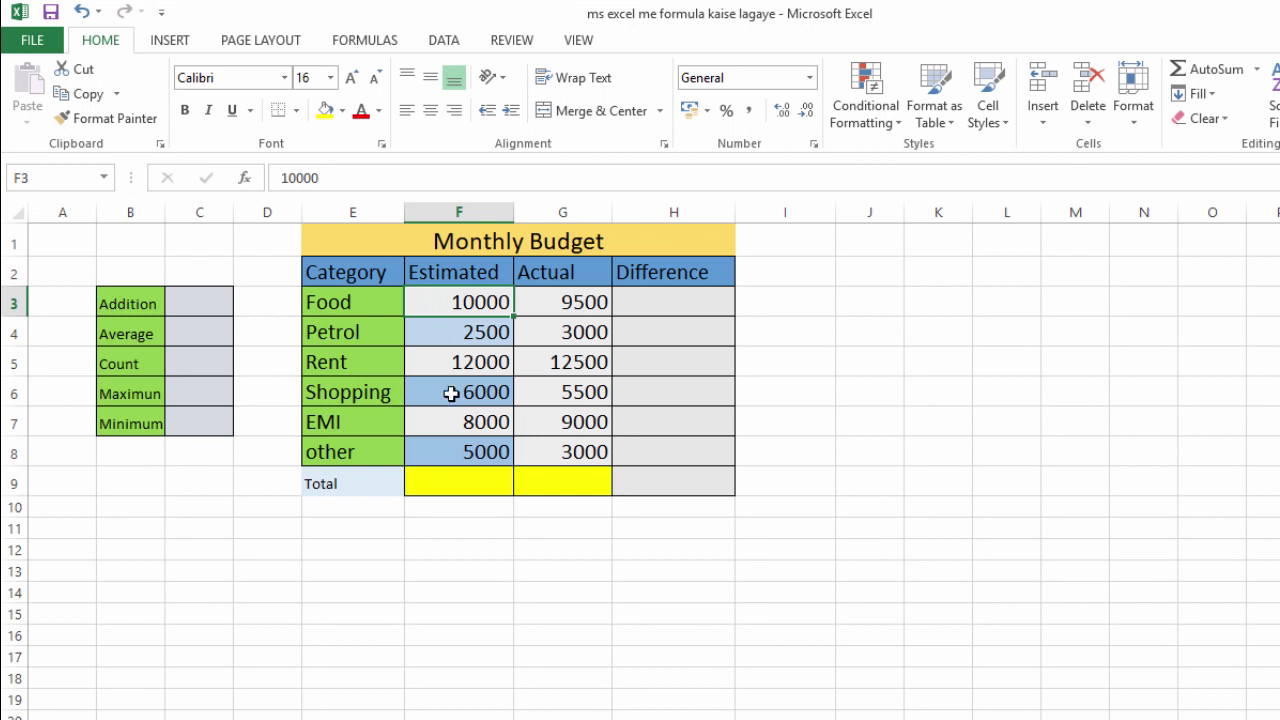
pyautogui.click(539, 362)
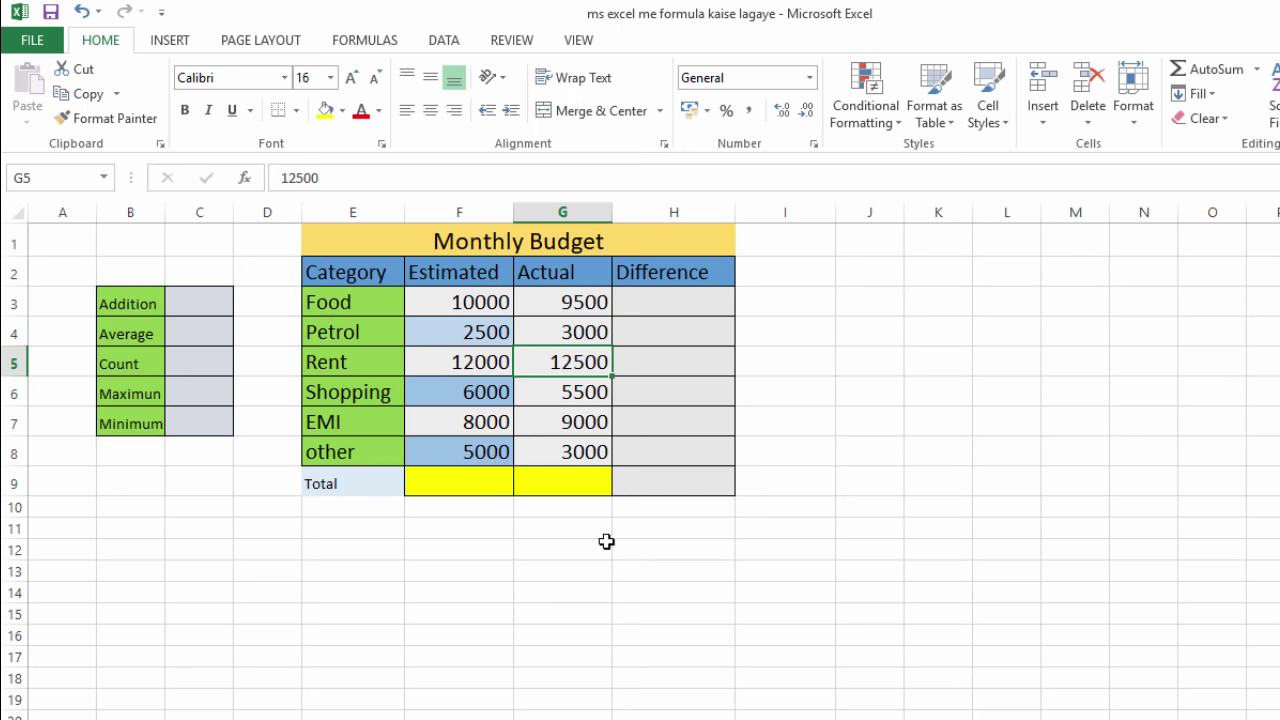
pyautogui.click(447, 310)
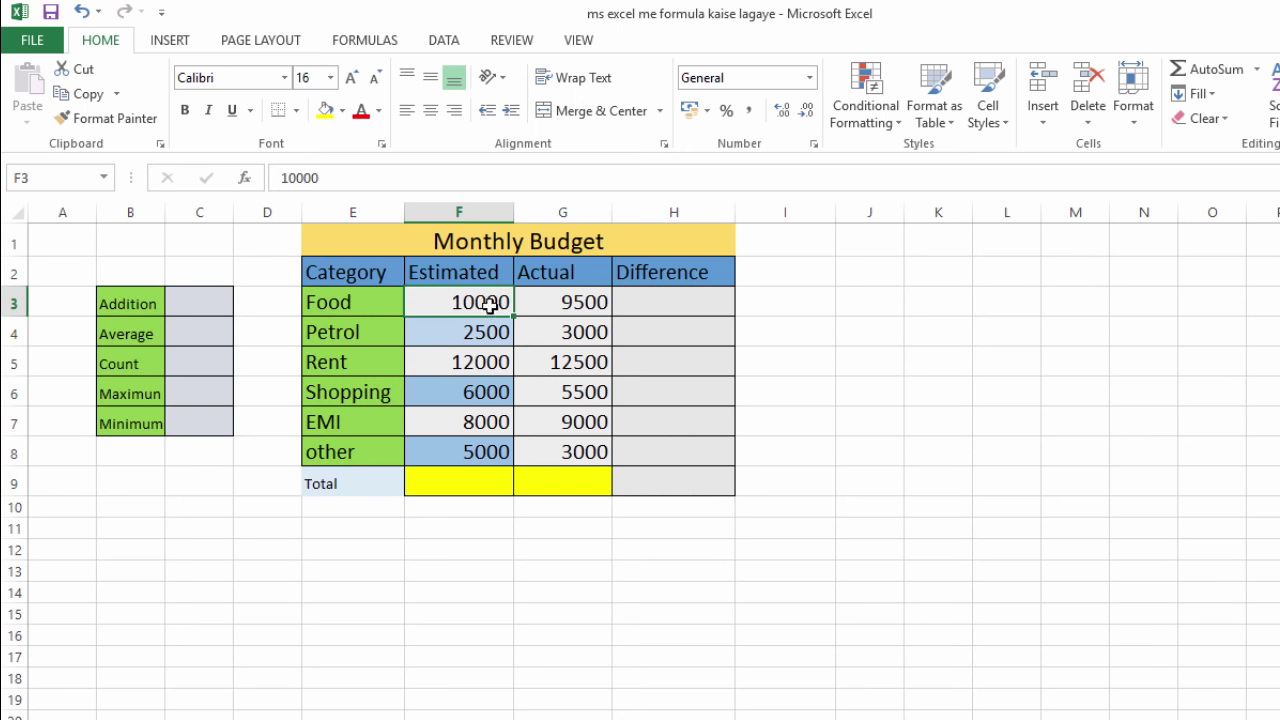
pyautogui.moveTo(488, 307); pyautogui.dragTo(490, 450)
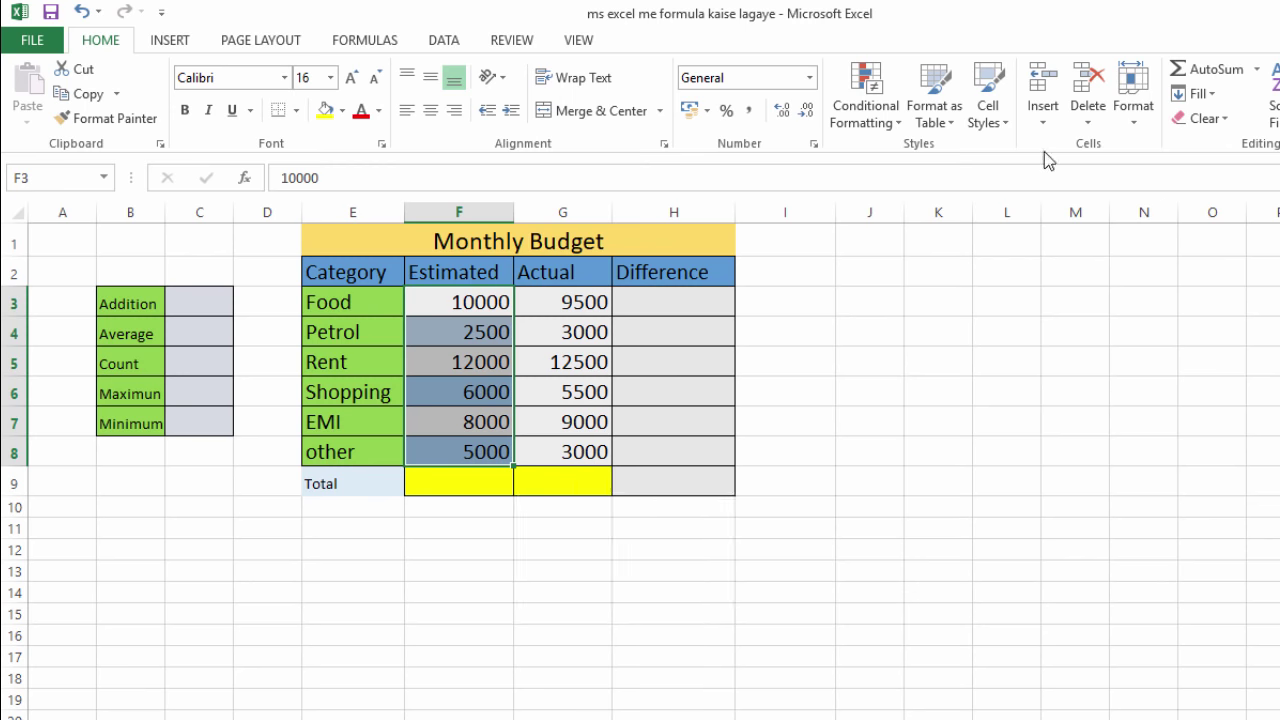
pyautogui.click(1237, 76)
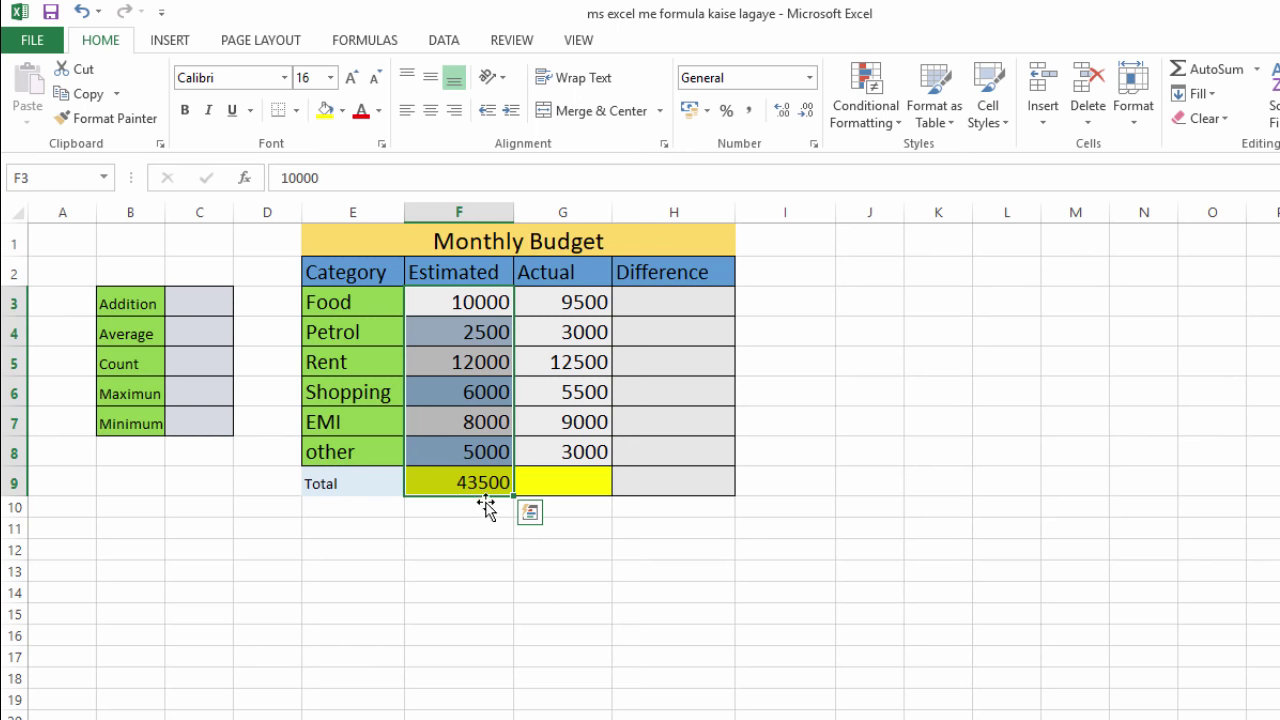
# Step: Delete the AutoSum formula so F9 is empty again
pyautogui.click(506, 482)
pyautogui.doubleClick(510, 483)
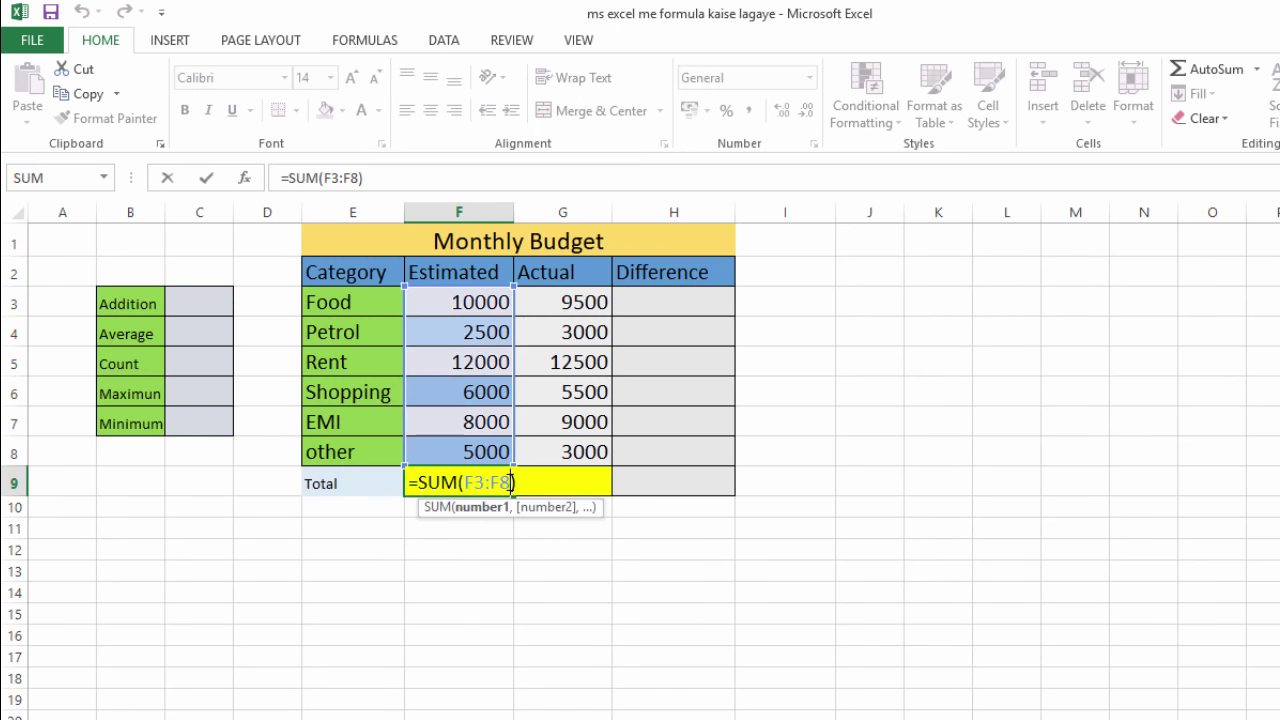
pyautogui.press('BackSpace')
pyautogui.press('BackSpace')
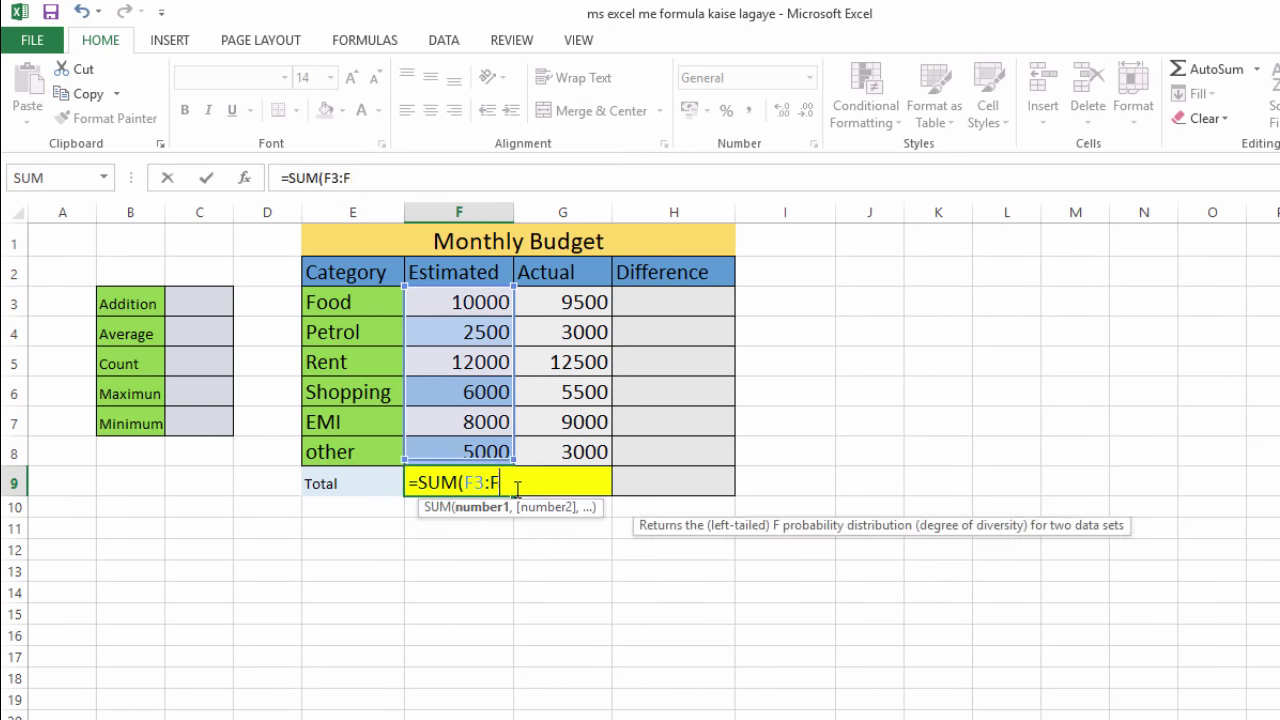
pyautogui.press('Escape')
pyautogui.press('Delete')
pyautogui.press('Escape')
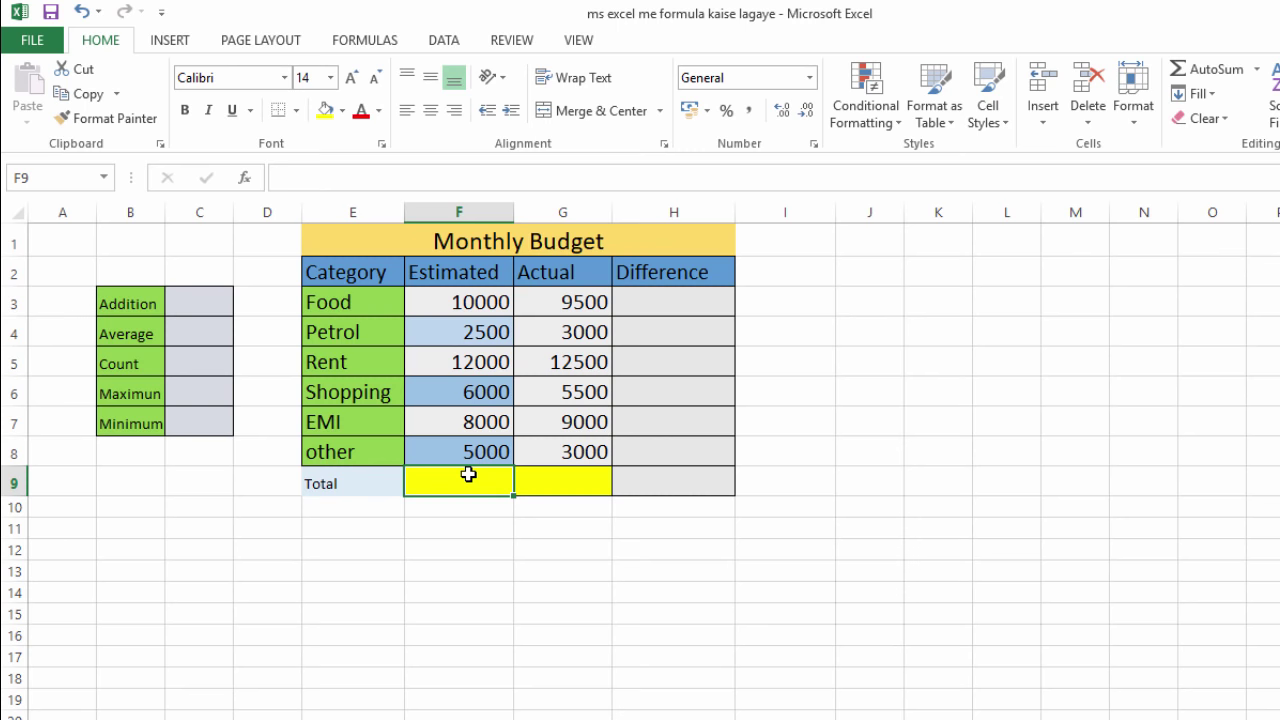
# Step: Enter =sum(F3:F8) in F9 so the Estimated total shows 43500
pyautogui.write('=')
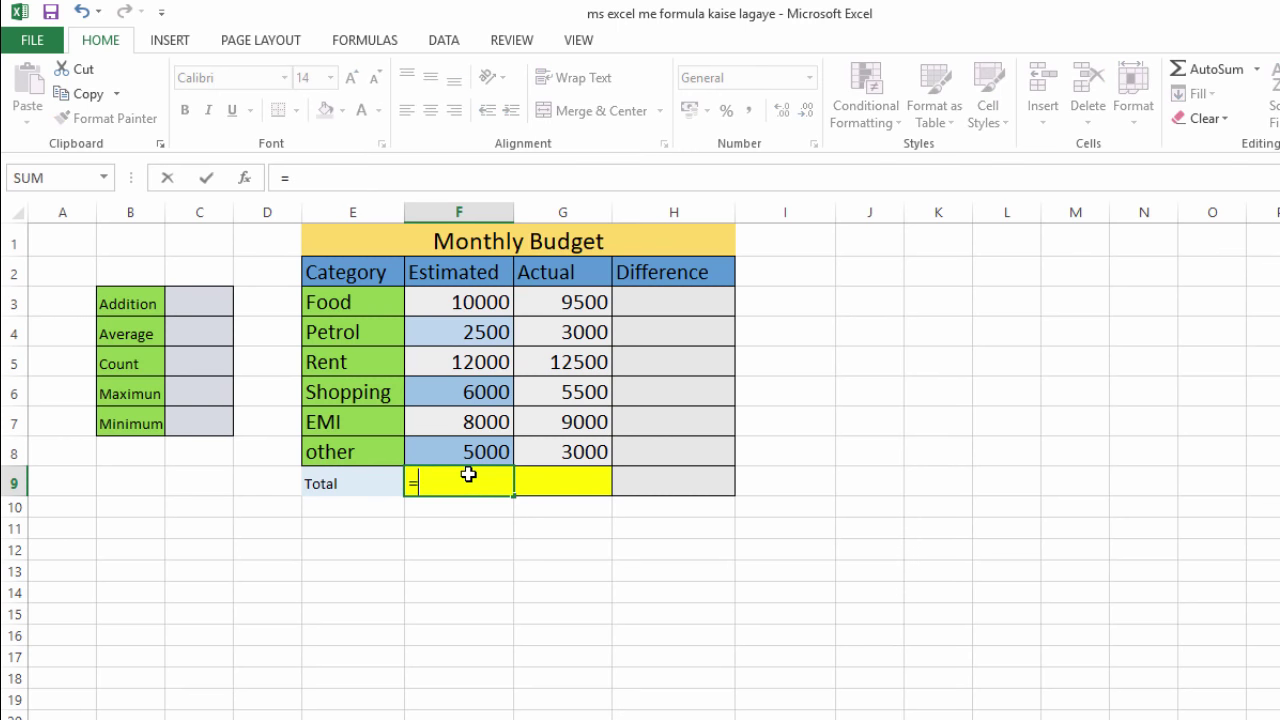
pyautogui.write('sum')
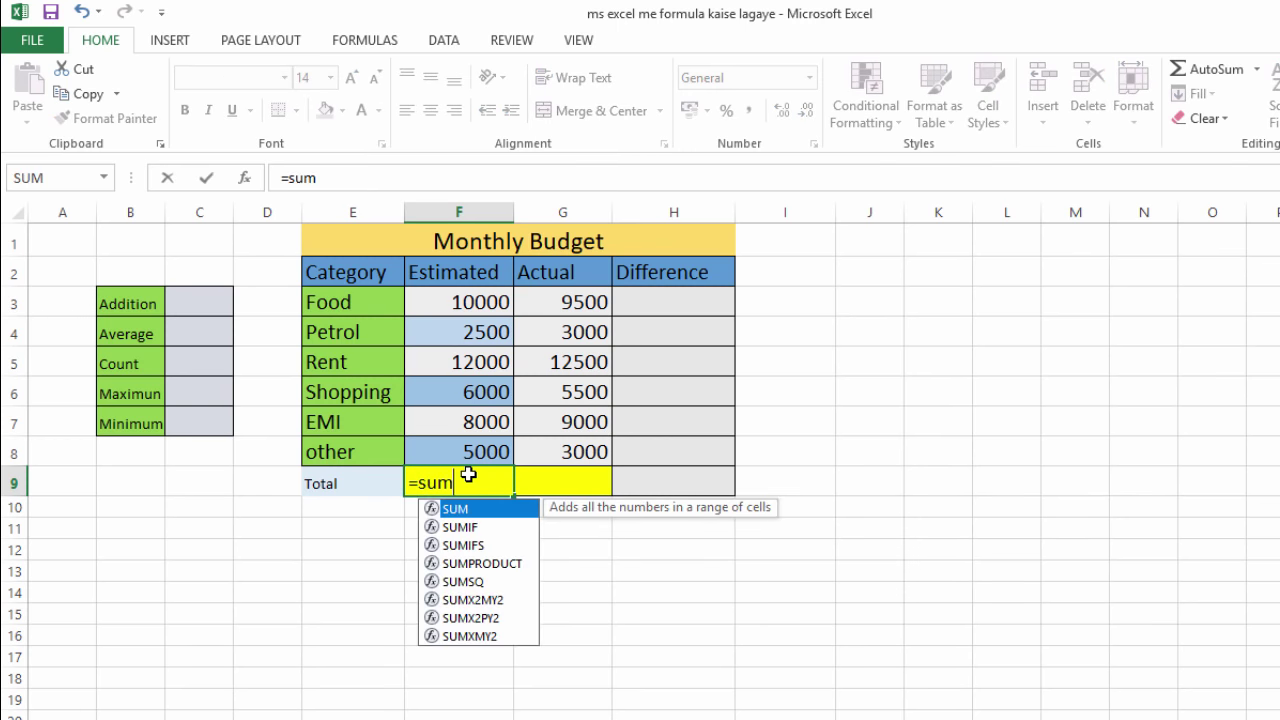
pyautogui.press('Escape')
pyautogui.write('(')
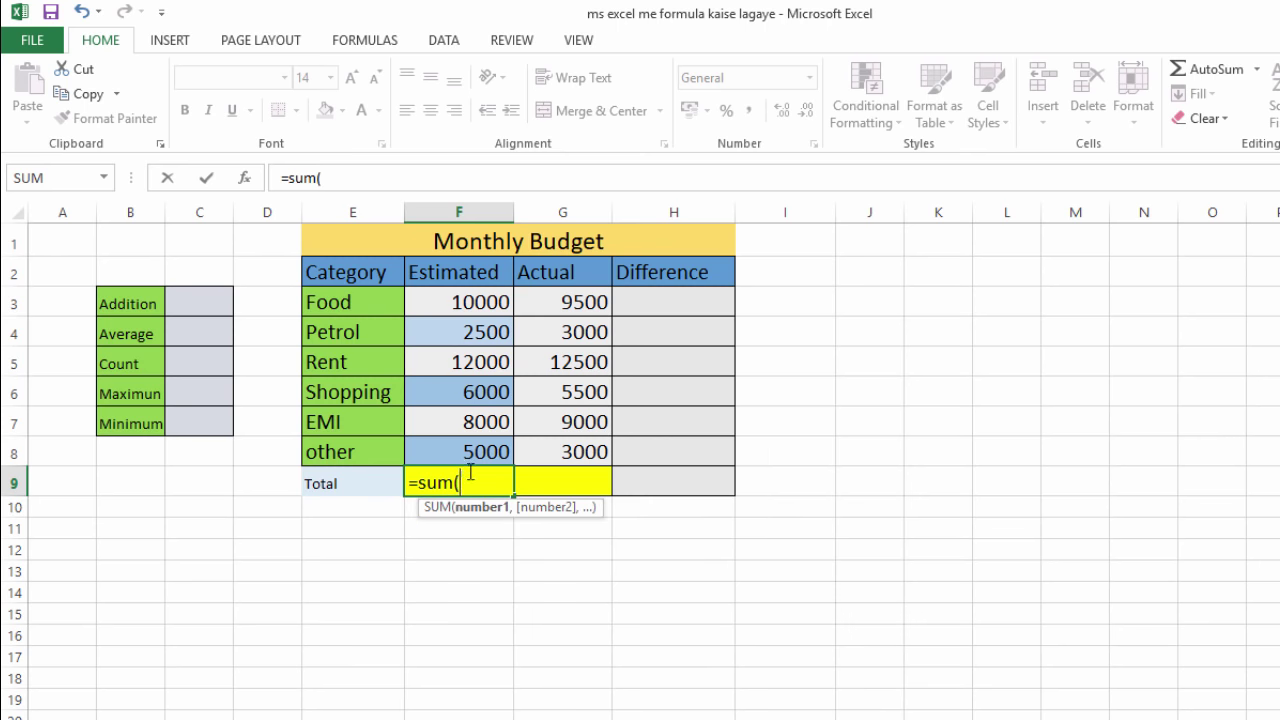
pyautogui.click(427, 301)
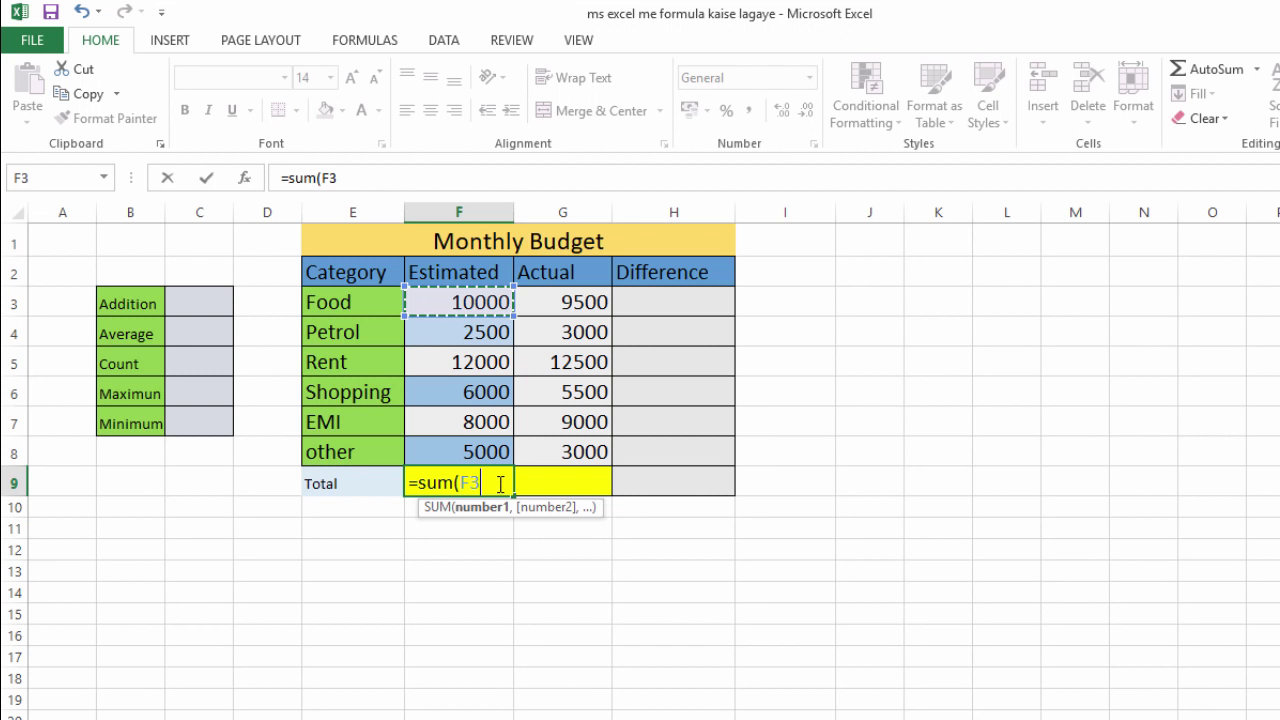
pyautogui.write(':F')
pyautogui.press('BackSpace')
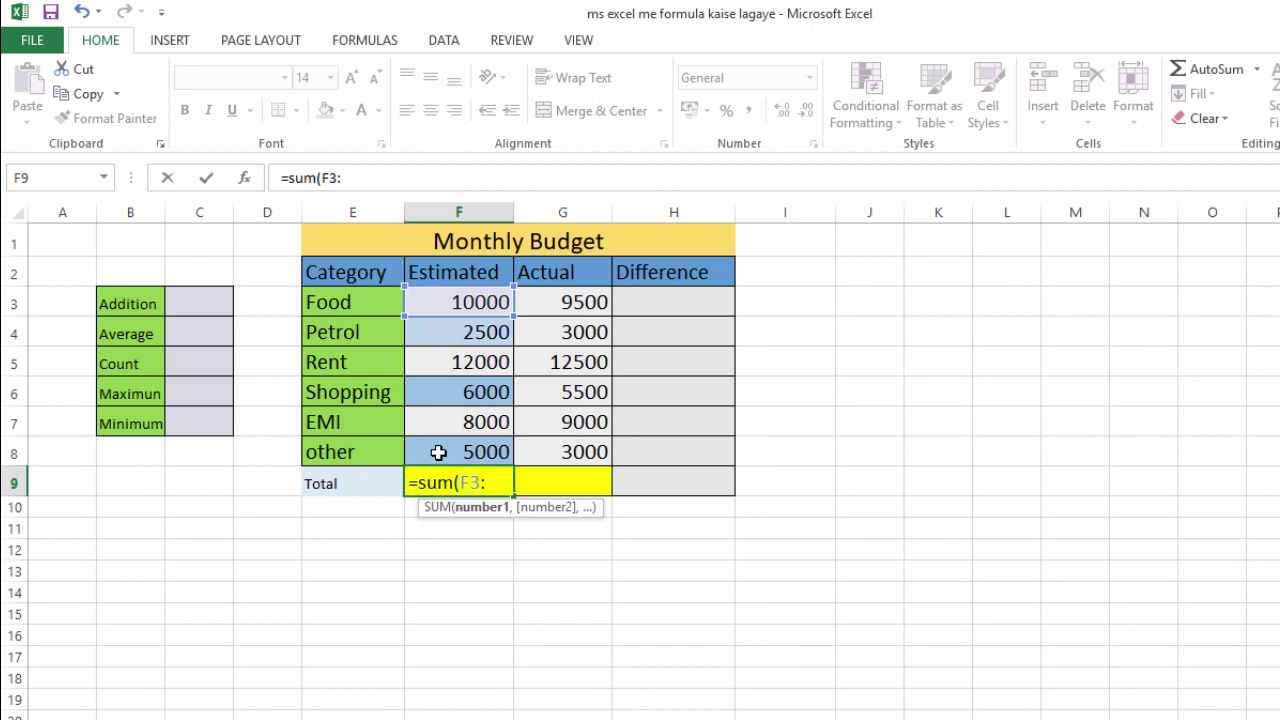
pyautogui.click(438, 452)
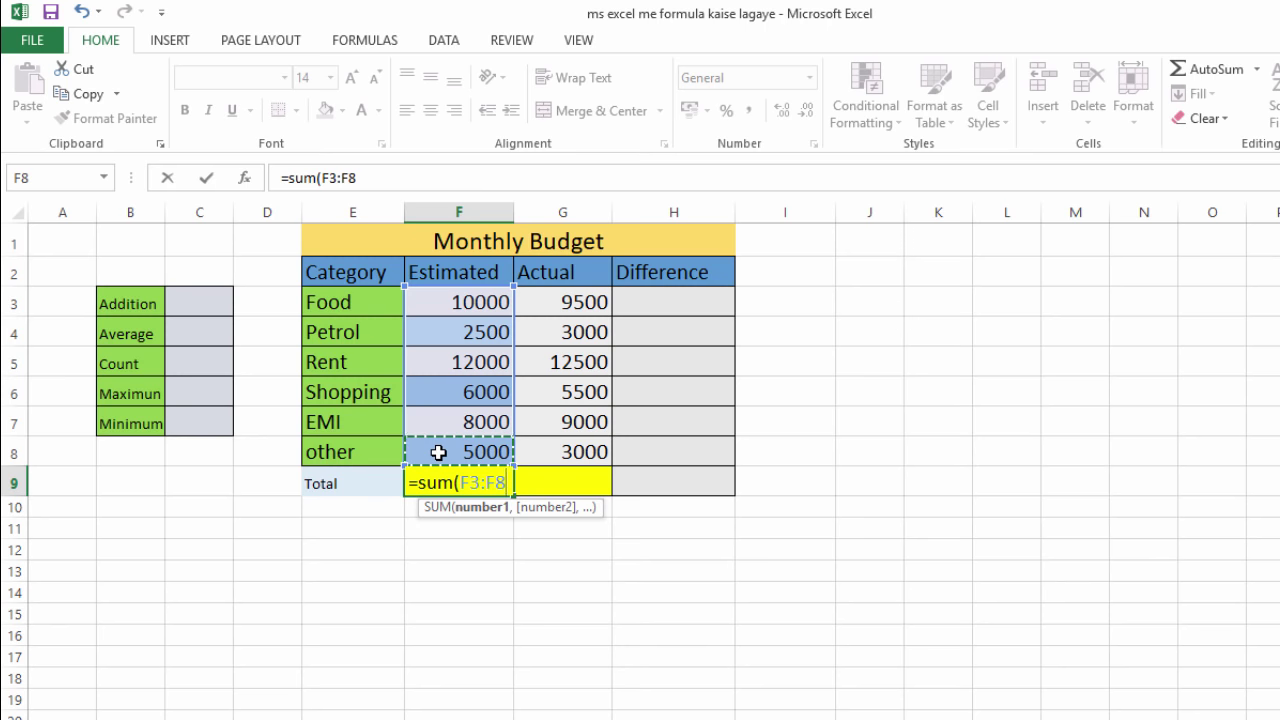
pyautogui.write(')')
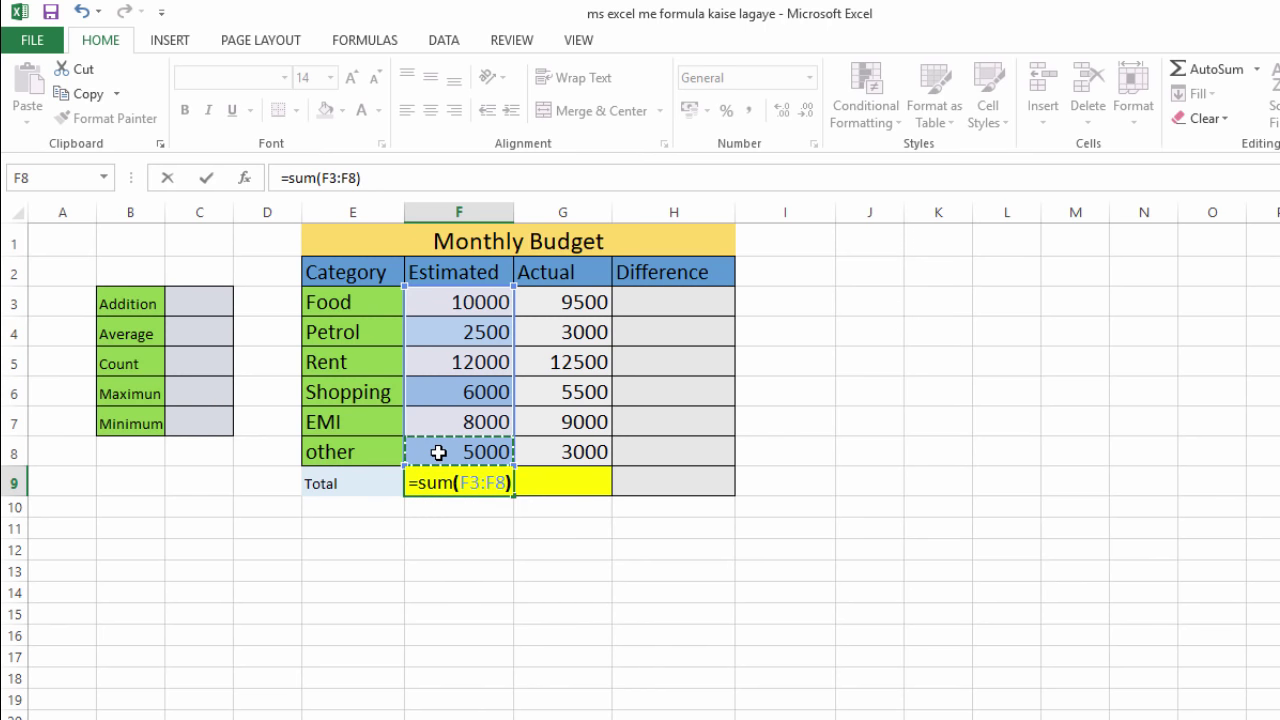
pyautogui.press('Left')
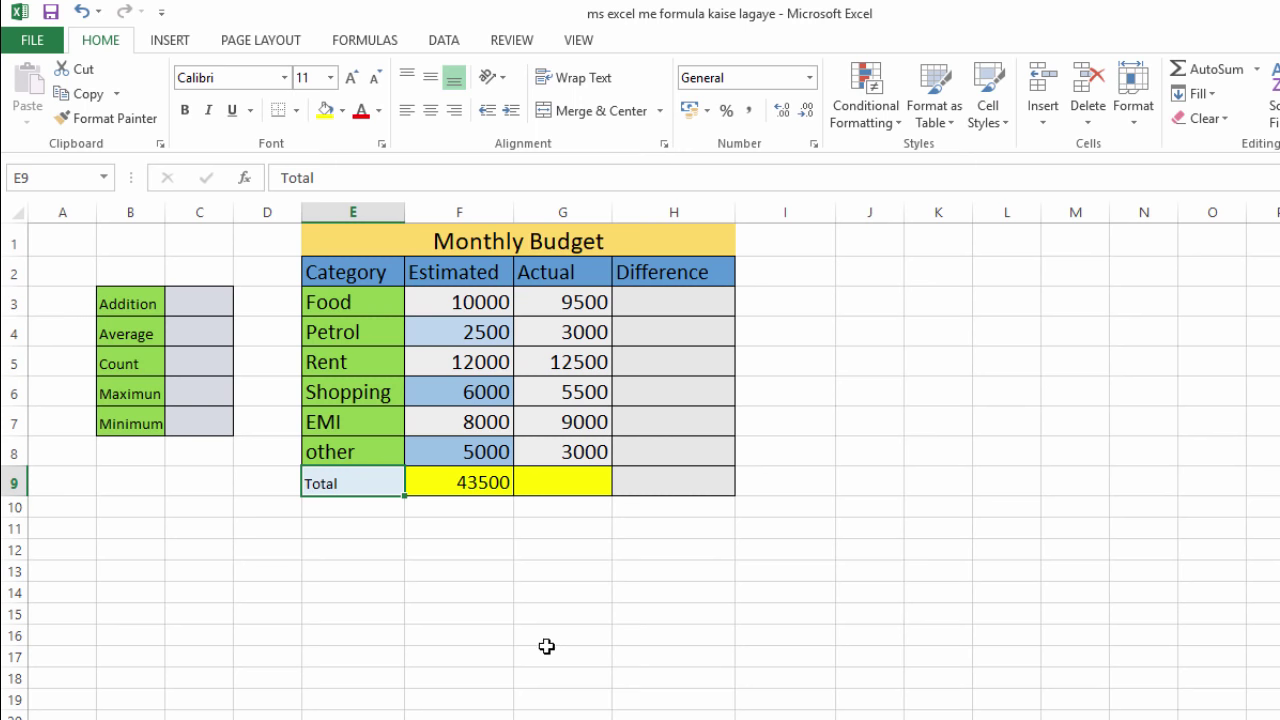
# Step: Enter =sum(G3:G8) in G9 so the Actual total shows 42500
pyautogui.click(531, 487)
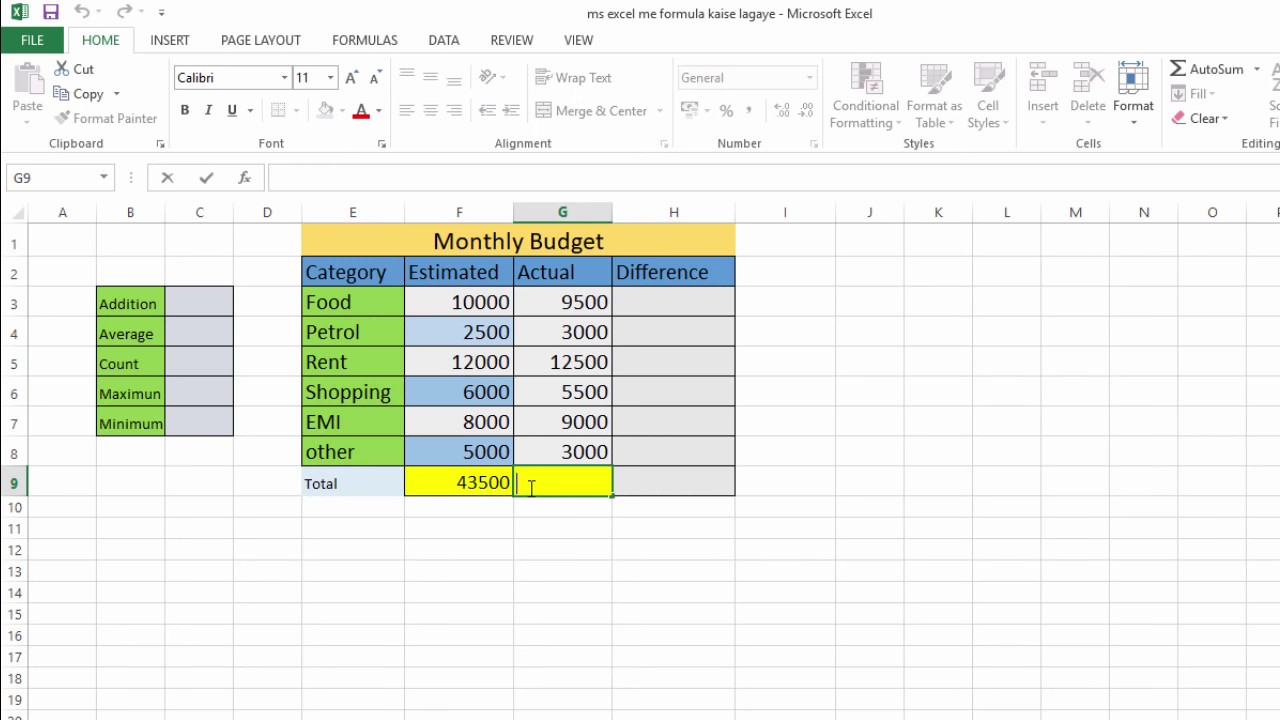
pyautogui.write('=')
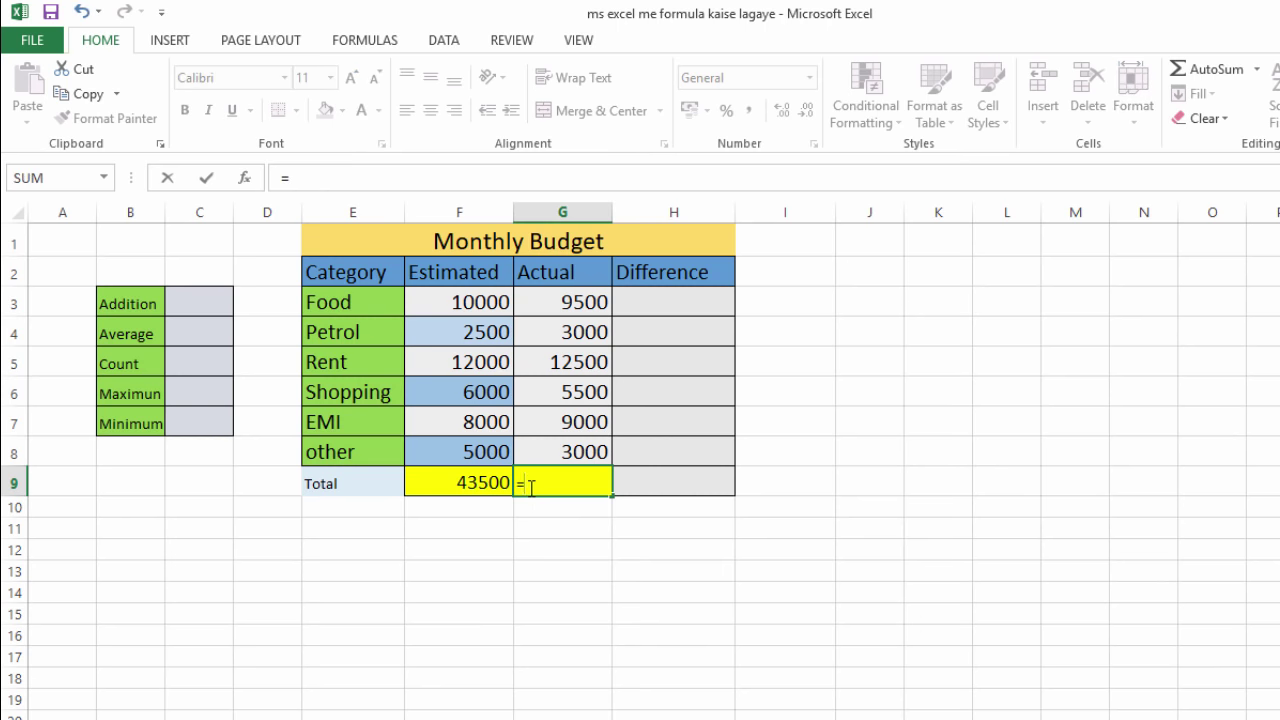
pyautogui.write('sum')
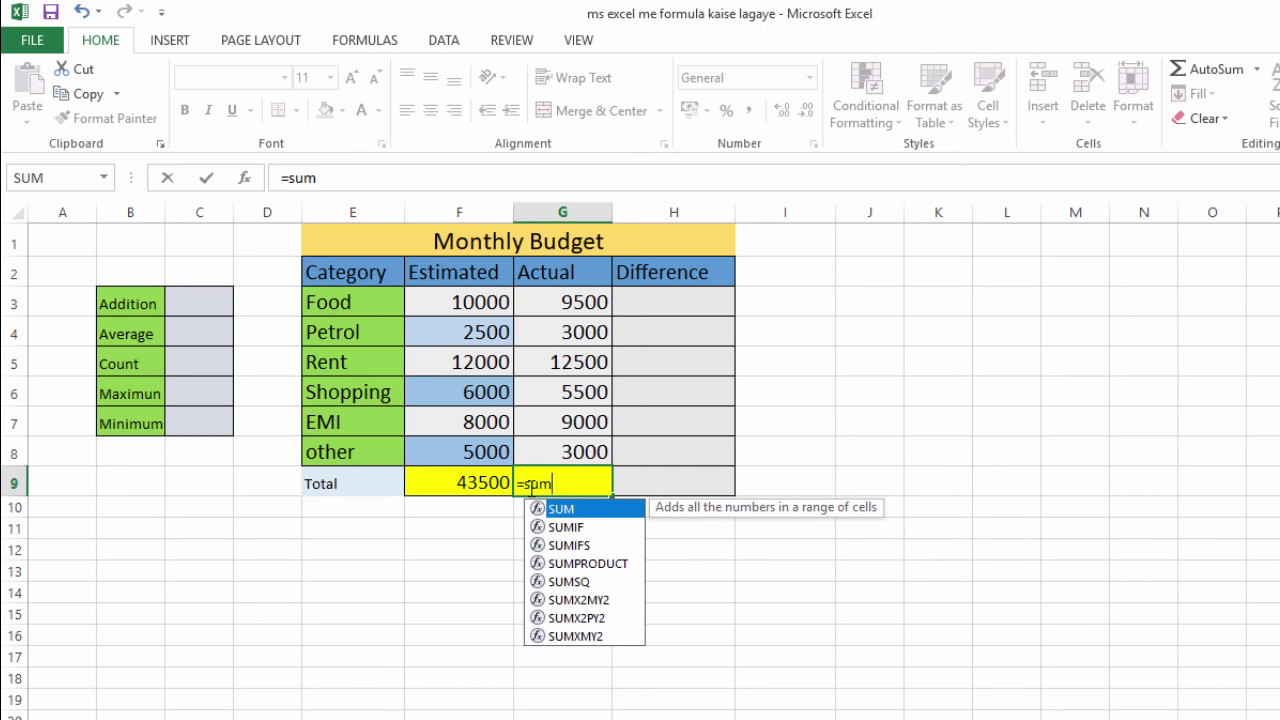
pyautogui.write('(')
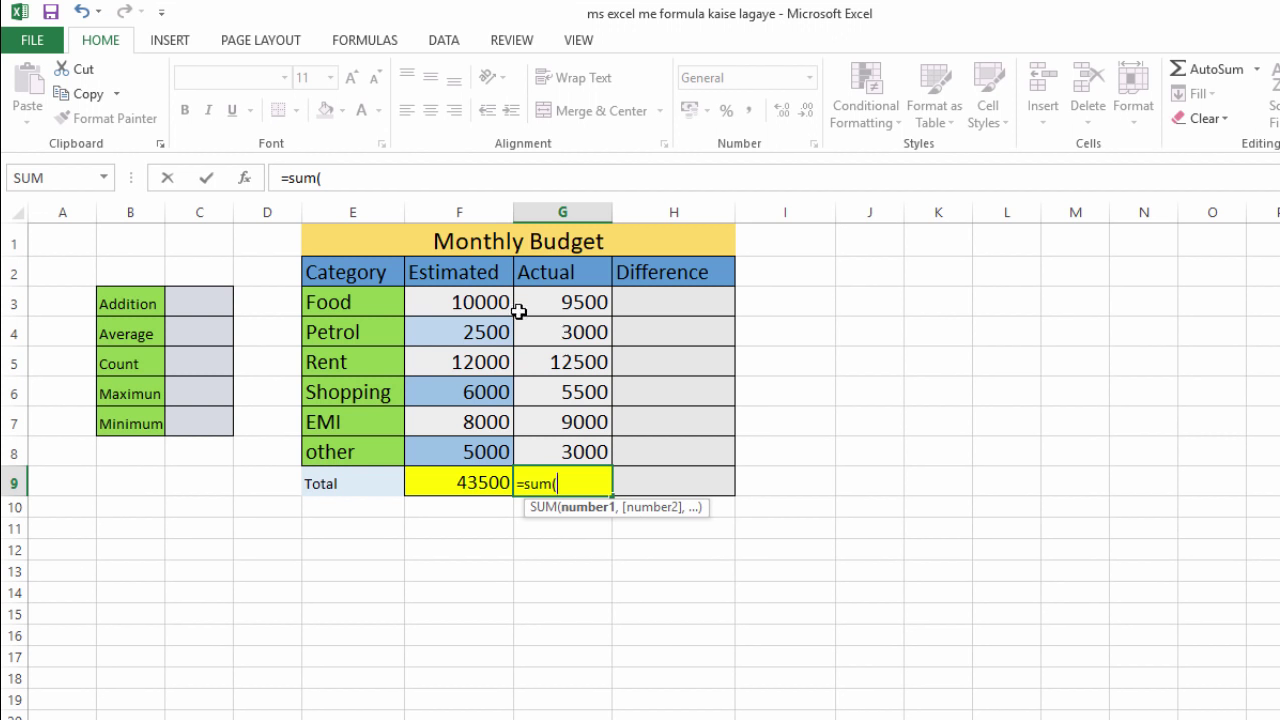
pyautogui.click(538, 307)
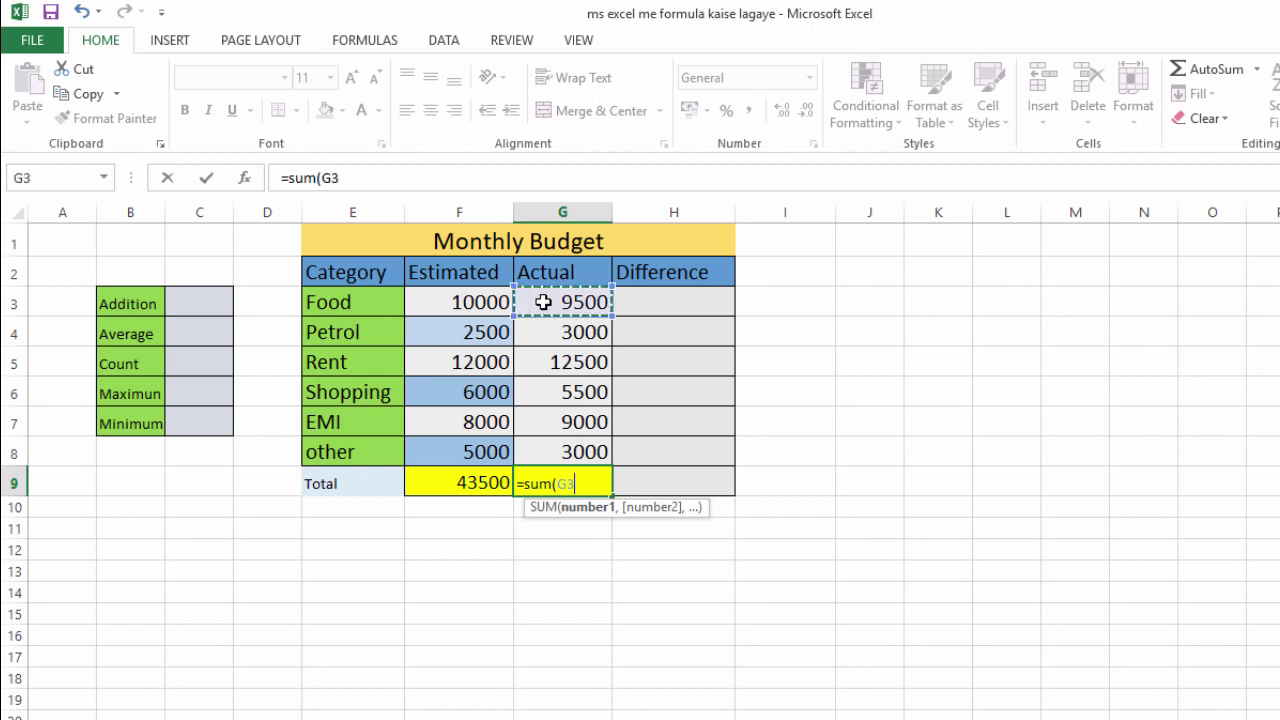
pyautogui.moveTo(543, 302); pyautogui.dragTo(557, 448)
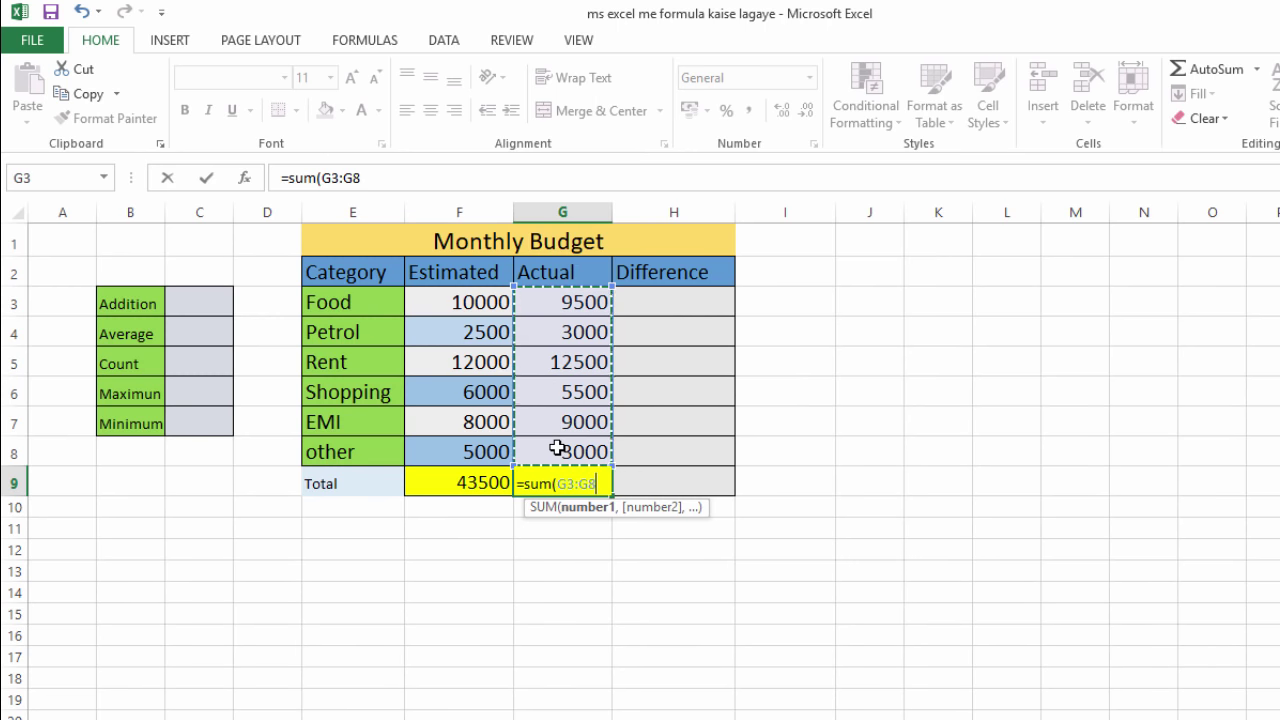
pyautogui.write(')')
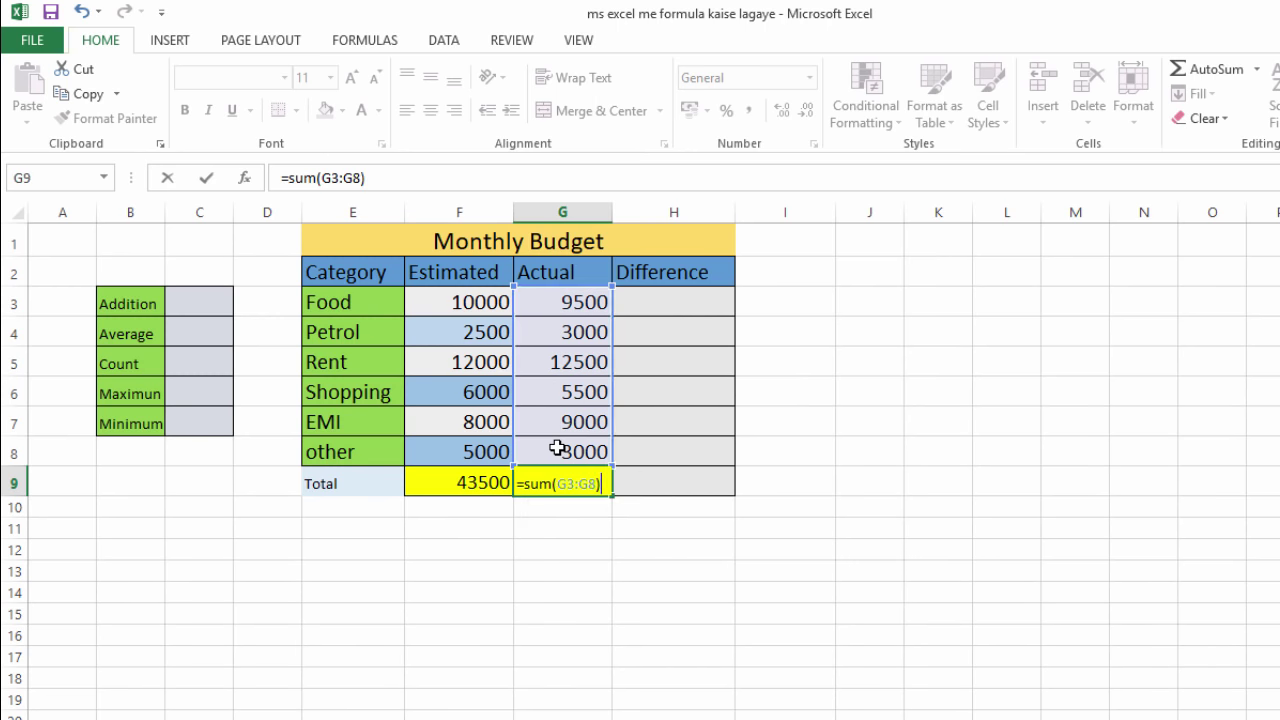
pyautogui.press('Return')
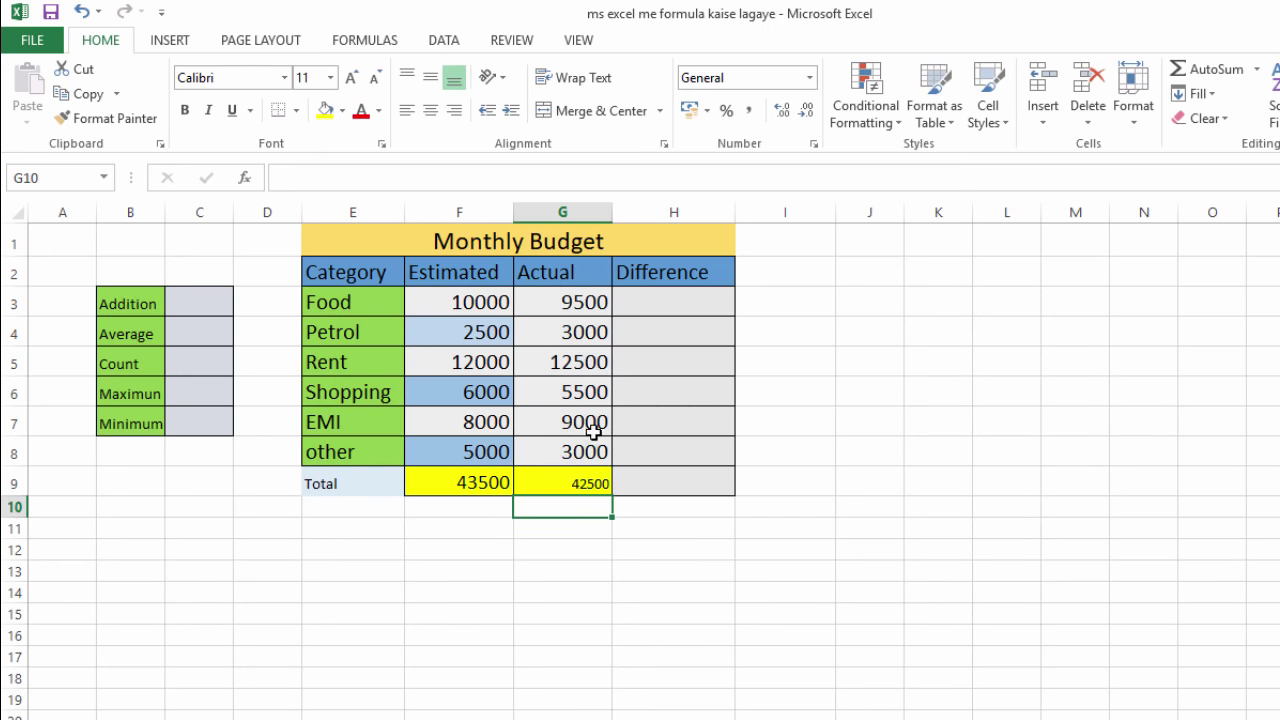
# Step: Enter =SUM(F4:F6:F8) in the Addition cell C3, giving 33500
pyautogui.press('Up')
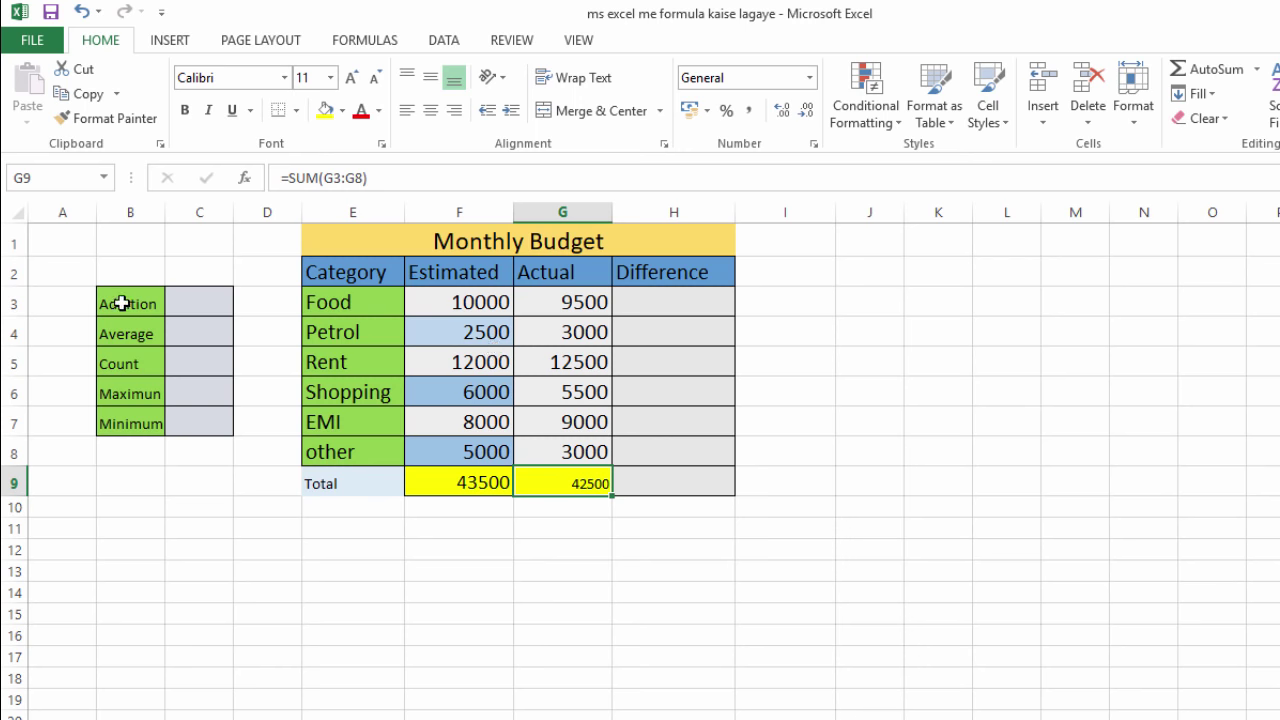
pyautogui.click(190, 309)
pyautogui.doubleClick(192, 307)
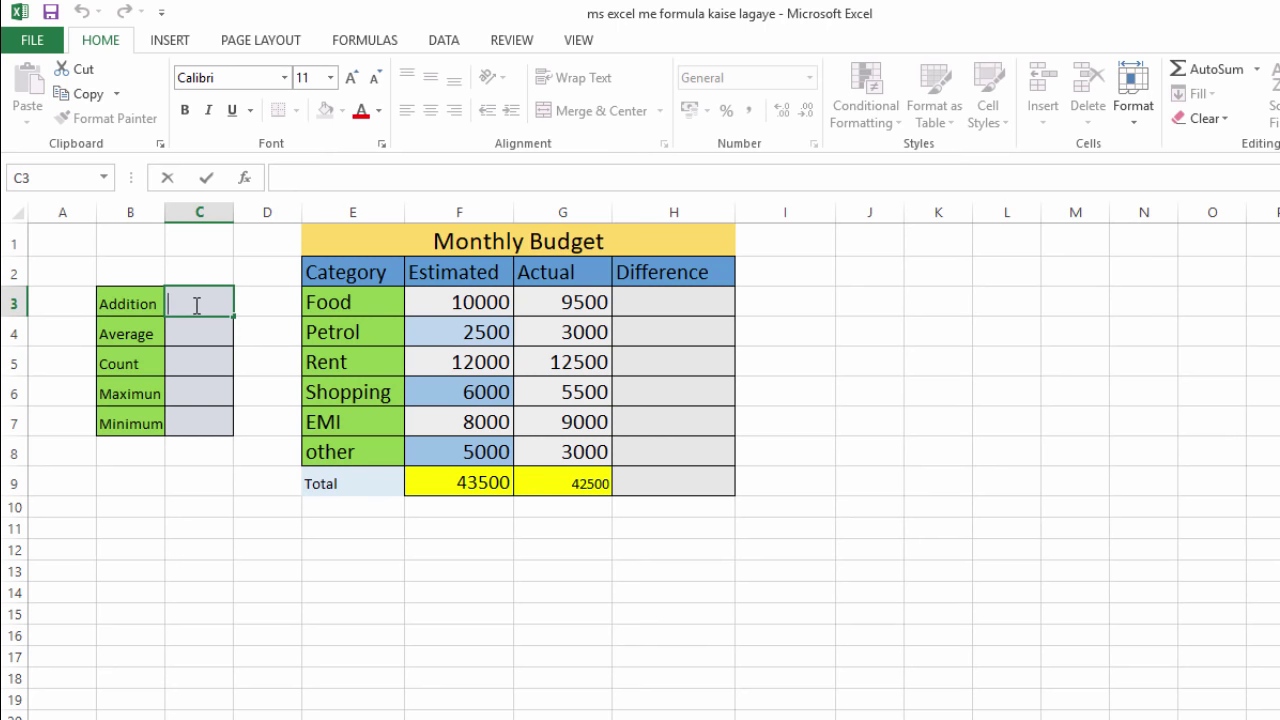
pyautogui.write('=sum')
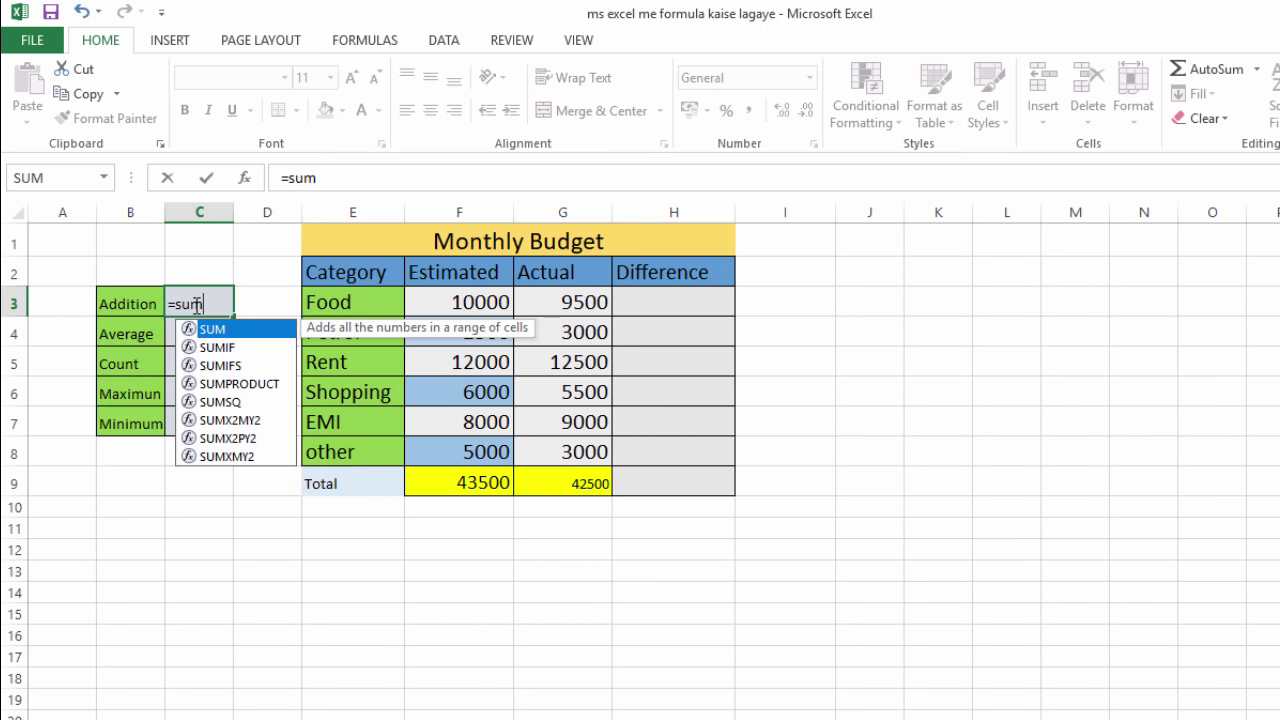
pyautogui.write('(')
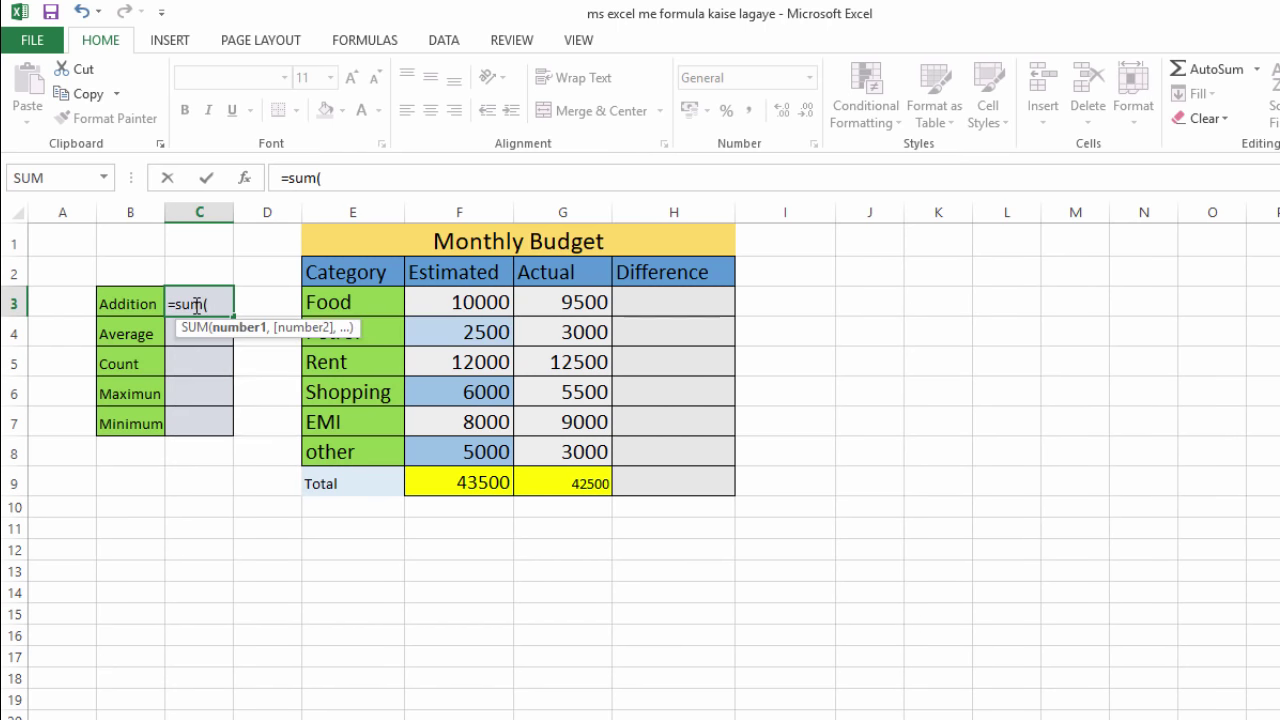
pyautogui.click(435, 334)
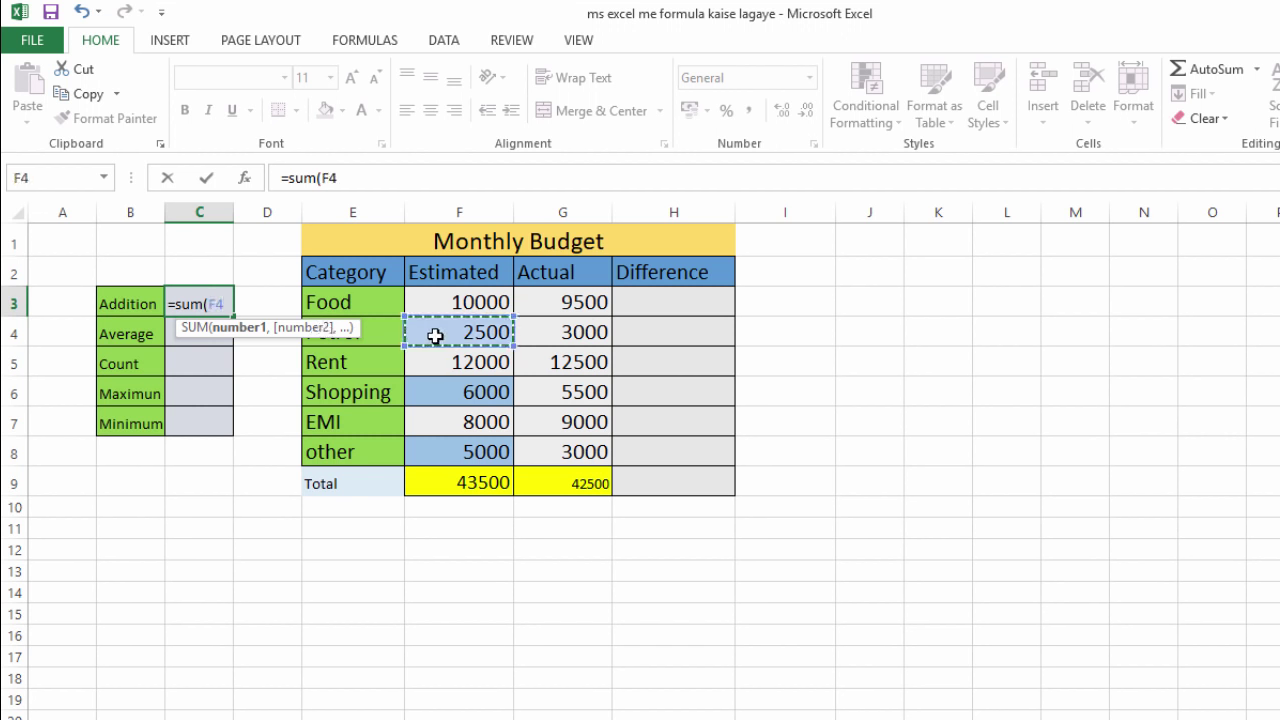
pyautogui.write(':')
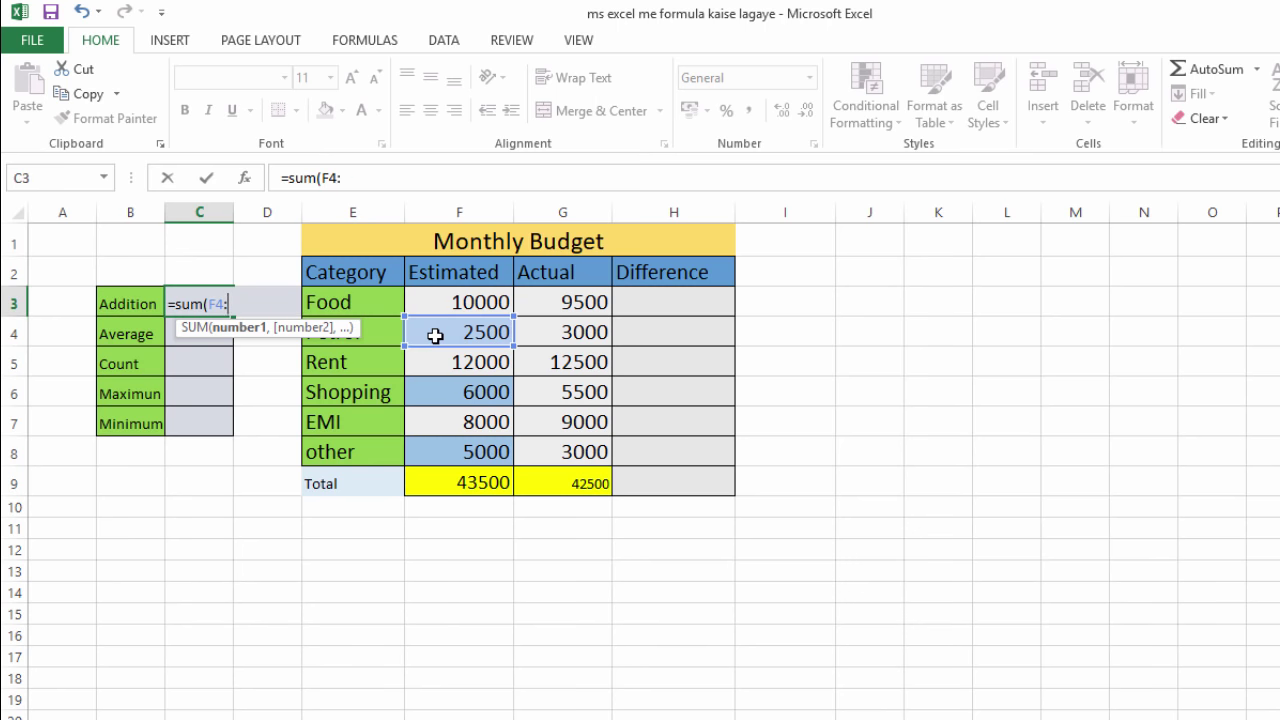
pyautogui.click(439, 393)
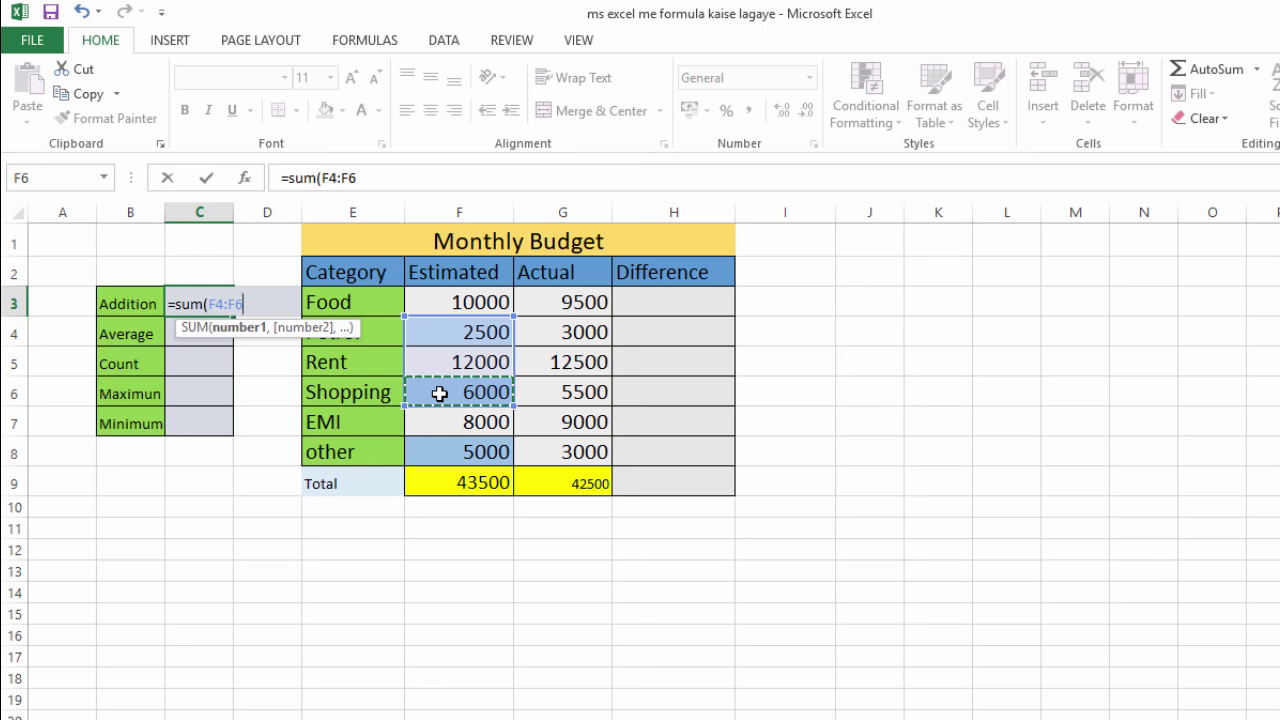
pyautogui.write(':')
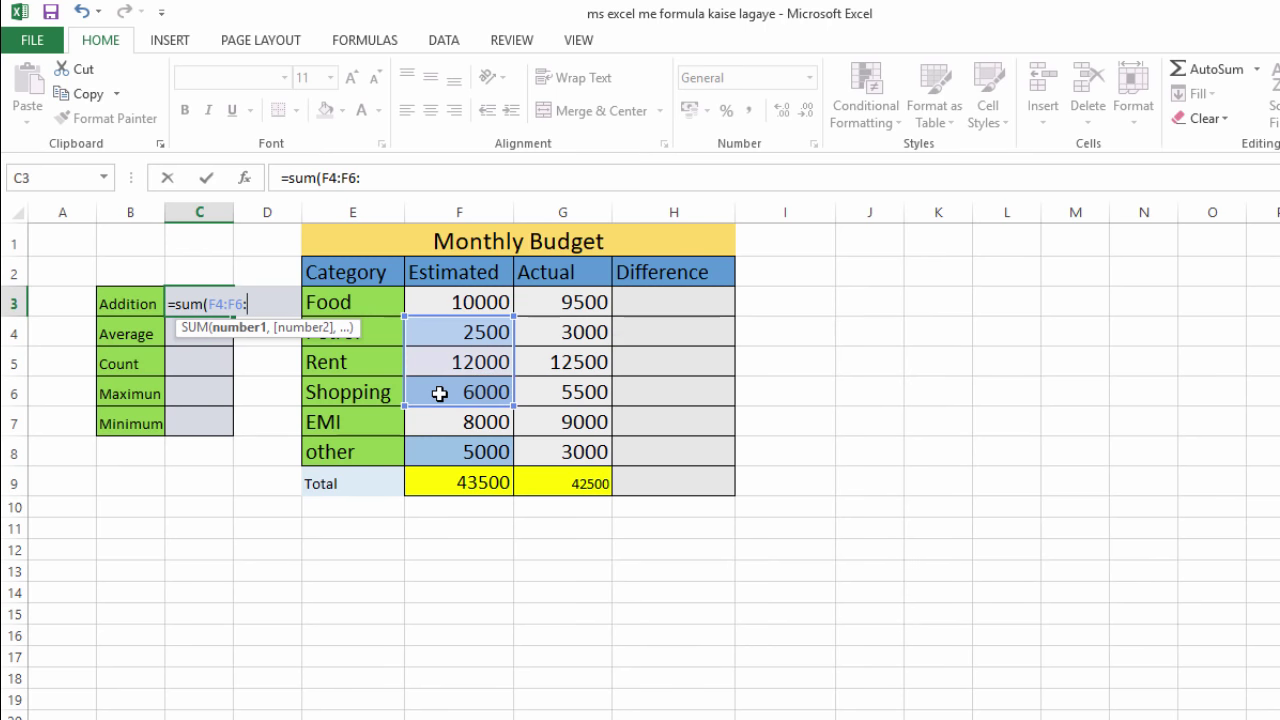
pyautogui.click(450, 454)
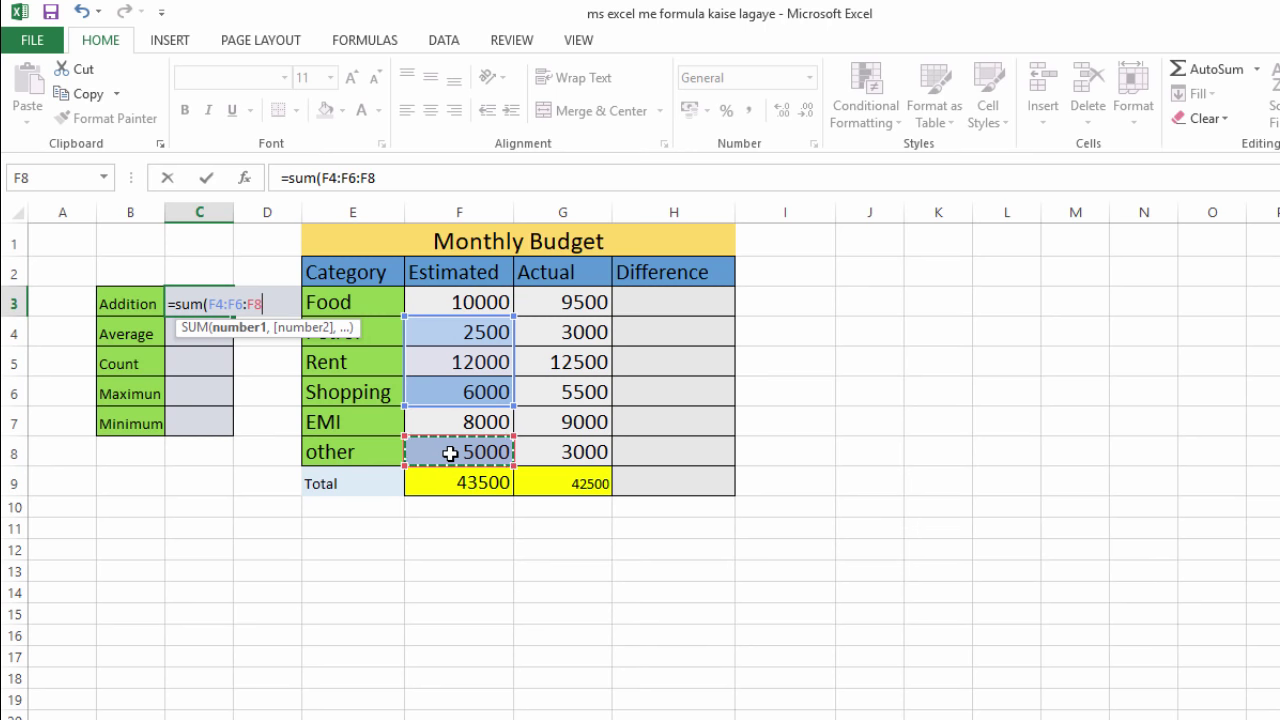
pyautogui.write(')')
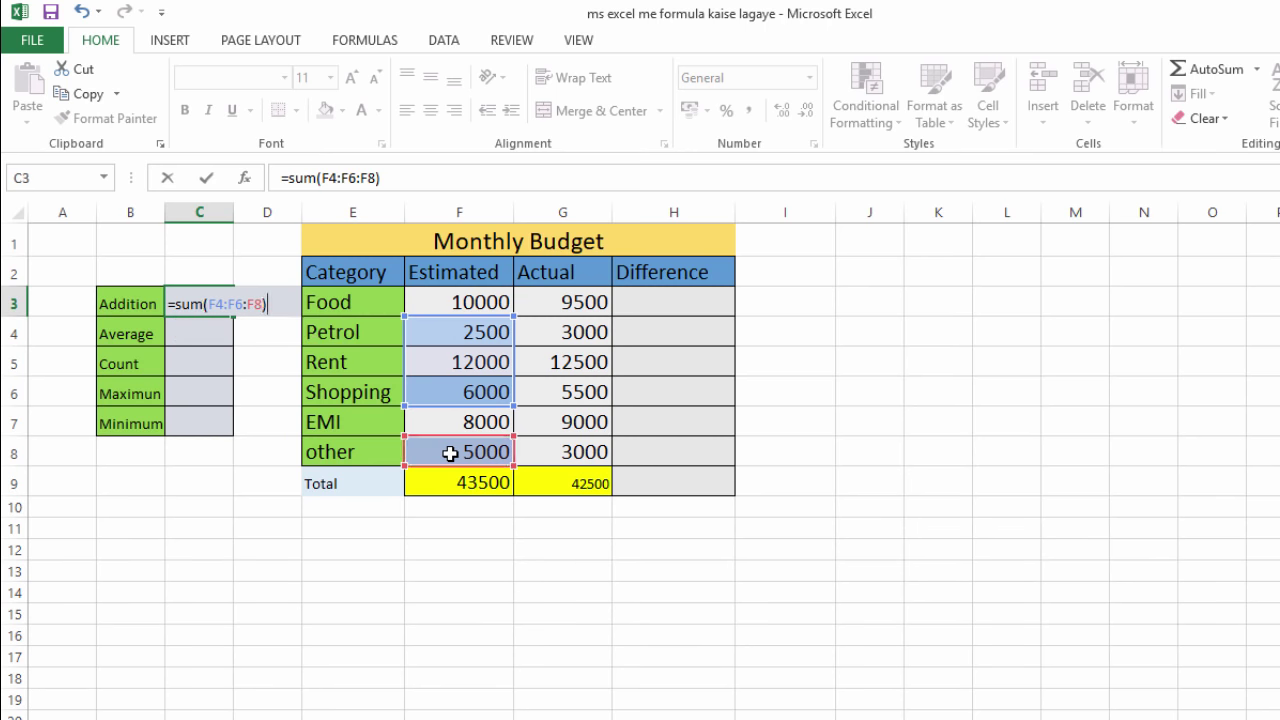
pyautogui.press('Return')
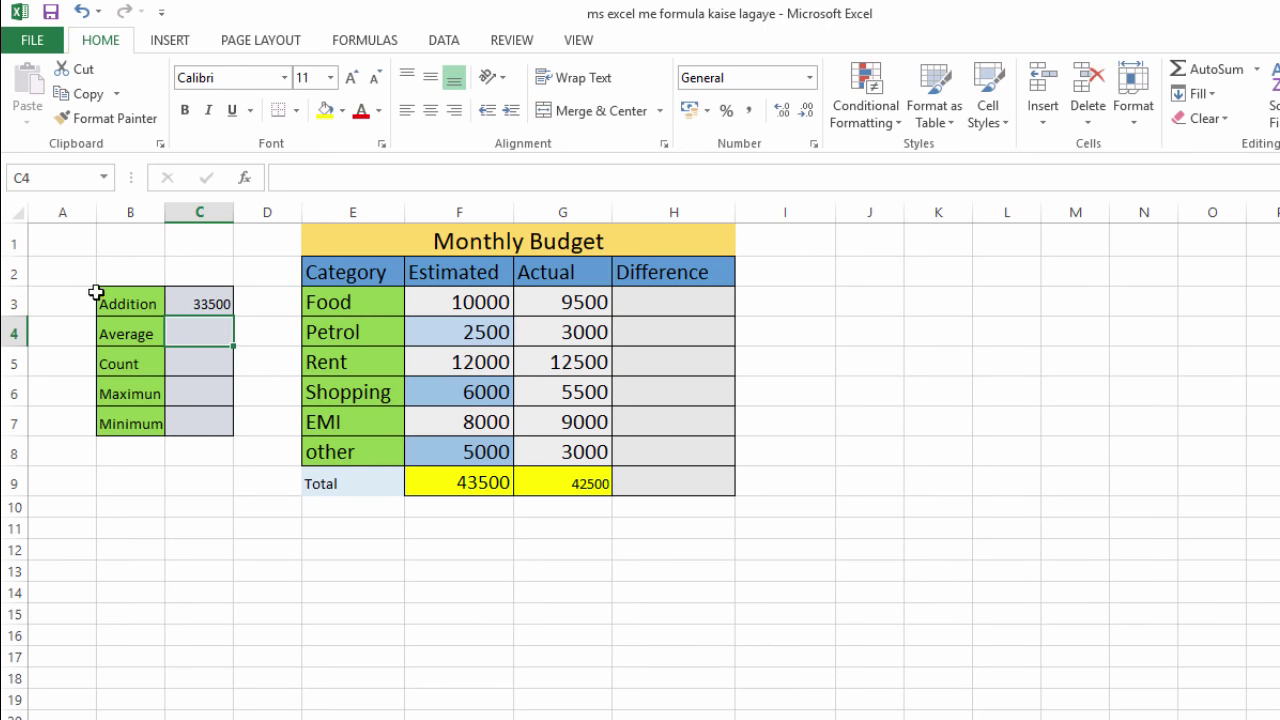
pyautogui.click(184, 299)
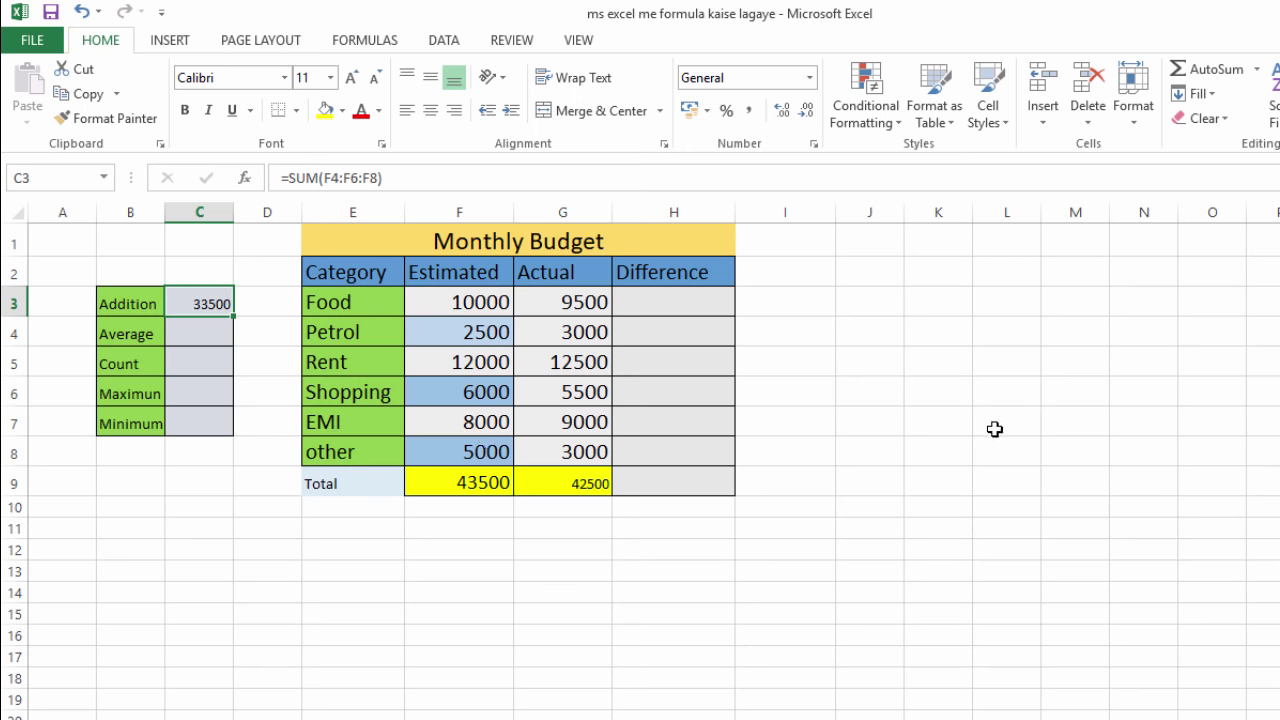
pyautogui.doubleClick(201, 340)
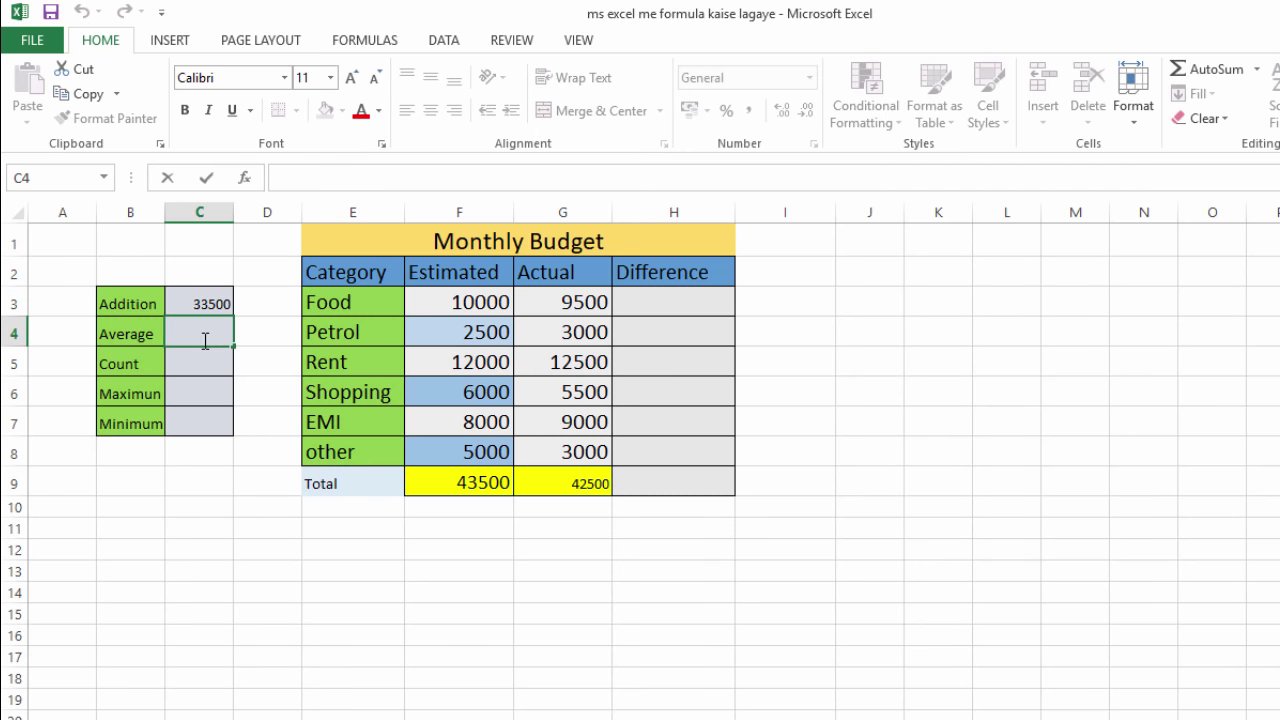
# Step: Enter =AVERAGE(F3:F8) in C4, giving 7250 for the Estimated amounts
pyautogui.write('=')
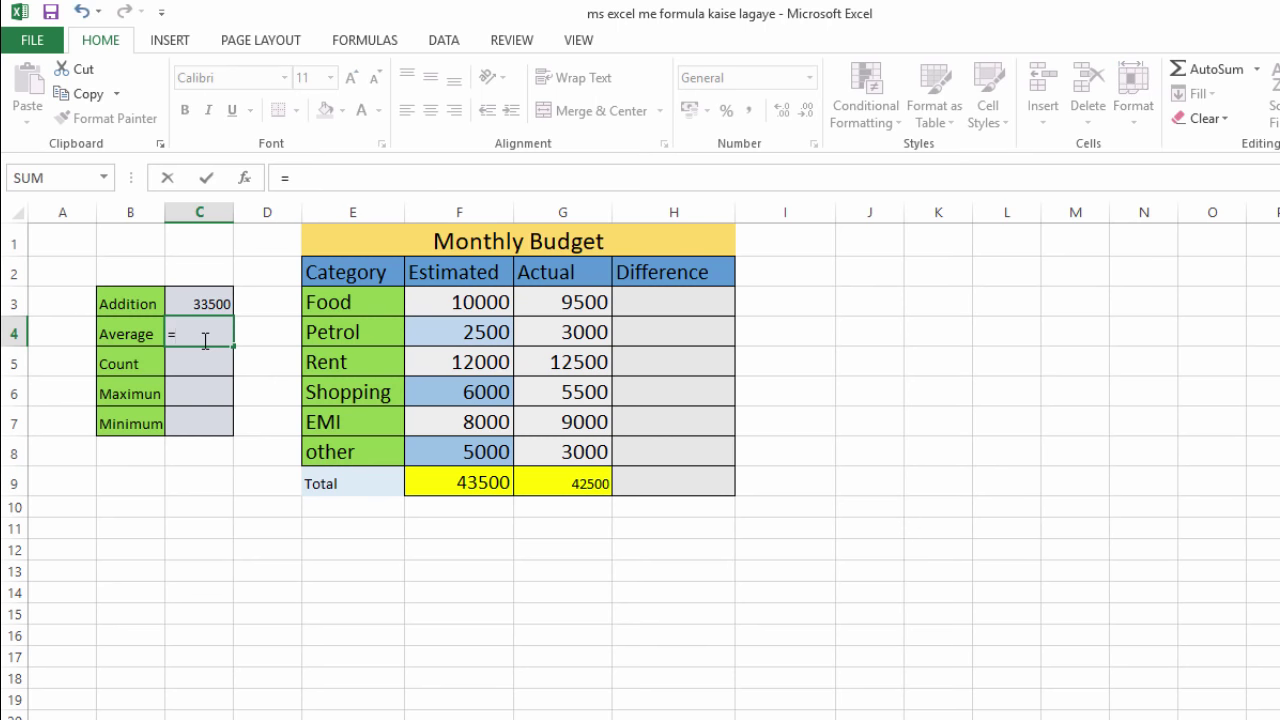
pyautogui.write('av')
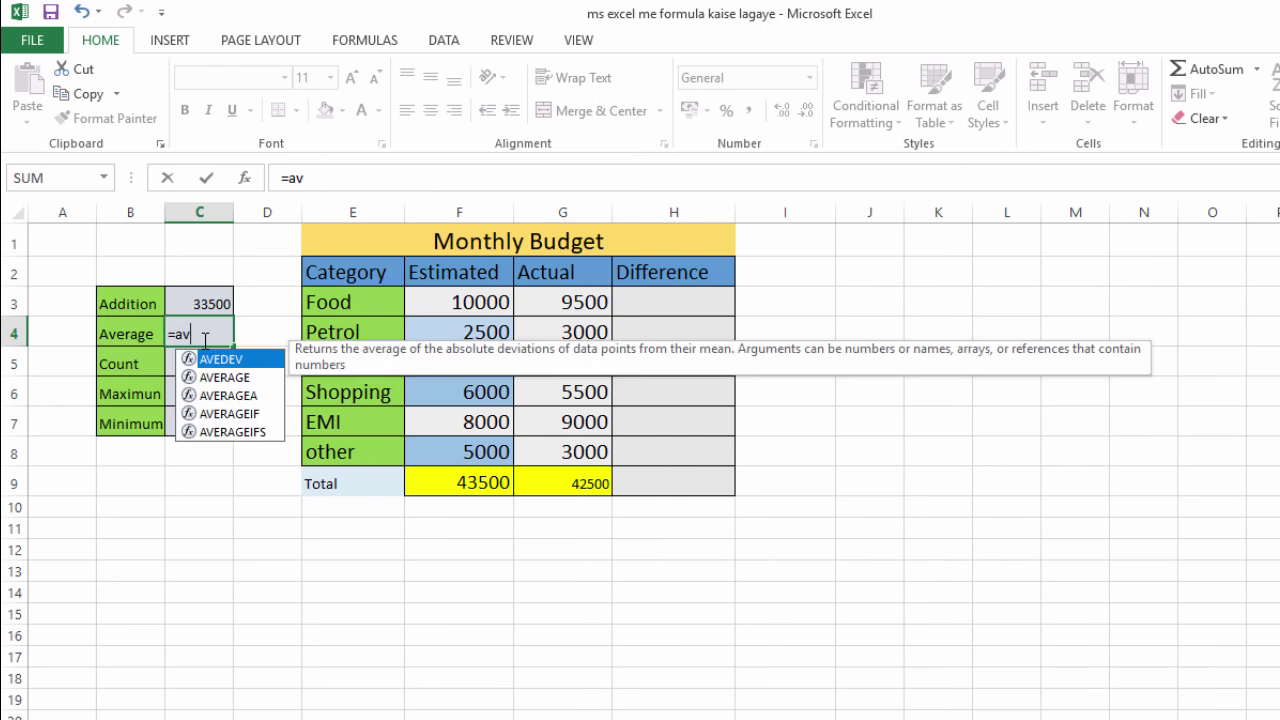
pyautogui.write('era')
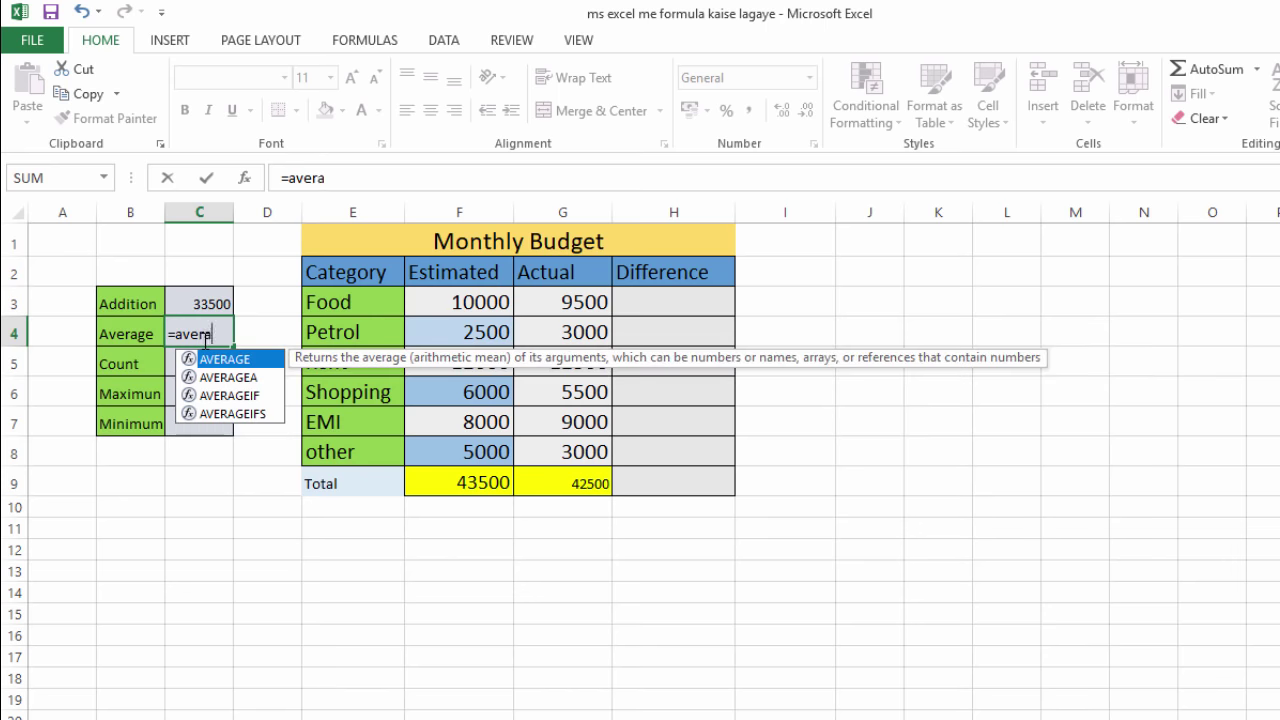
pyautogui.write('ge(')
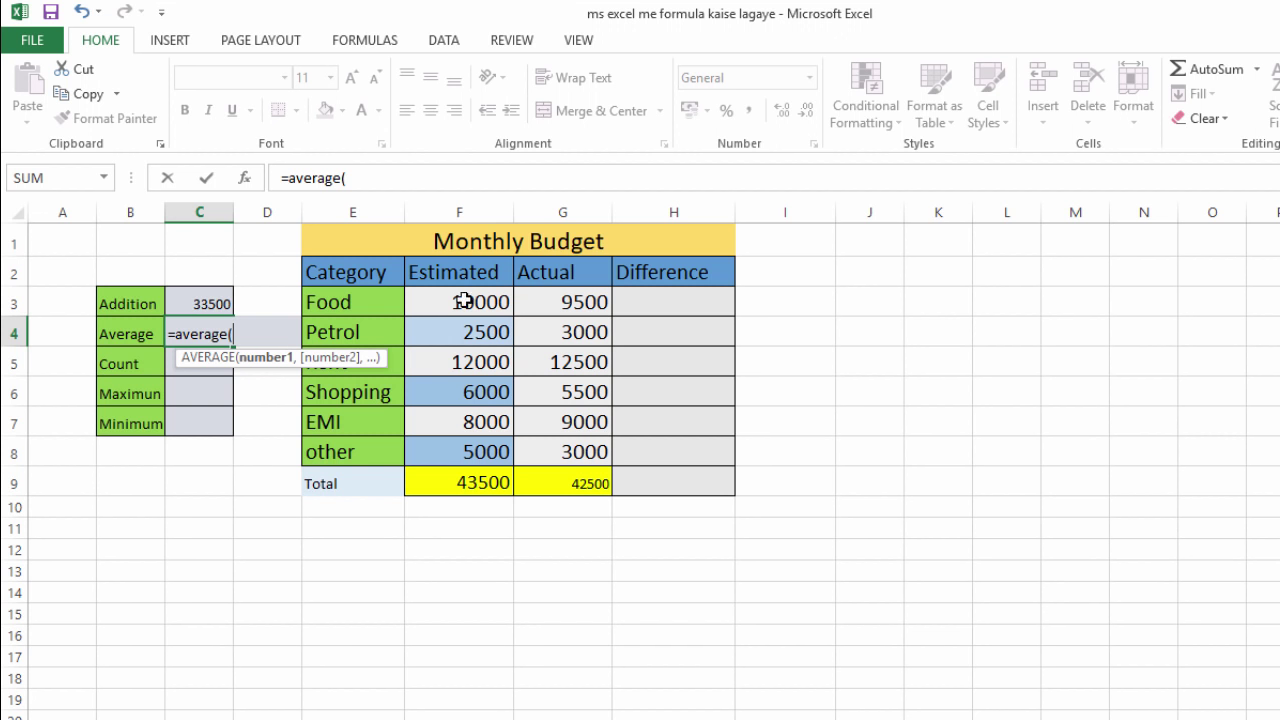
pyautogui.click(440, 304)
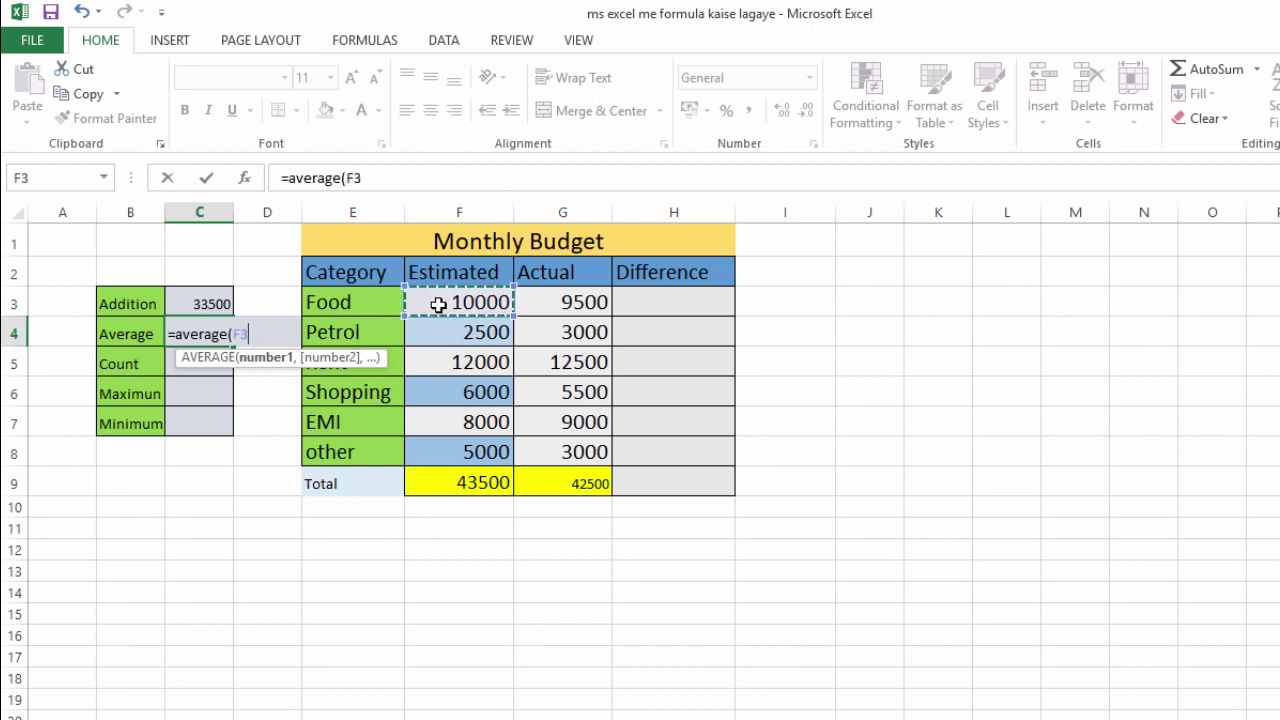
pyautogui.moveTo(440, 304); pyautogui.dragTo(440, 304)
pyautogui.press('BackSpace')
pyautogui.press('BackSpace')
pyautogui.write(':')
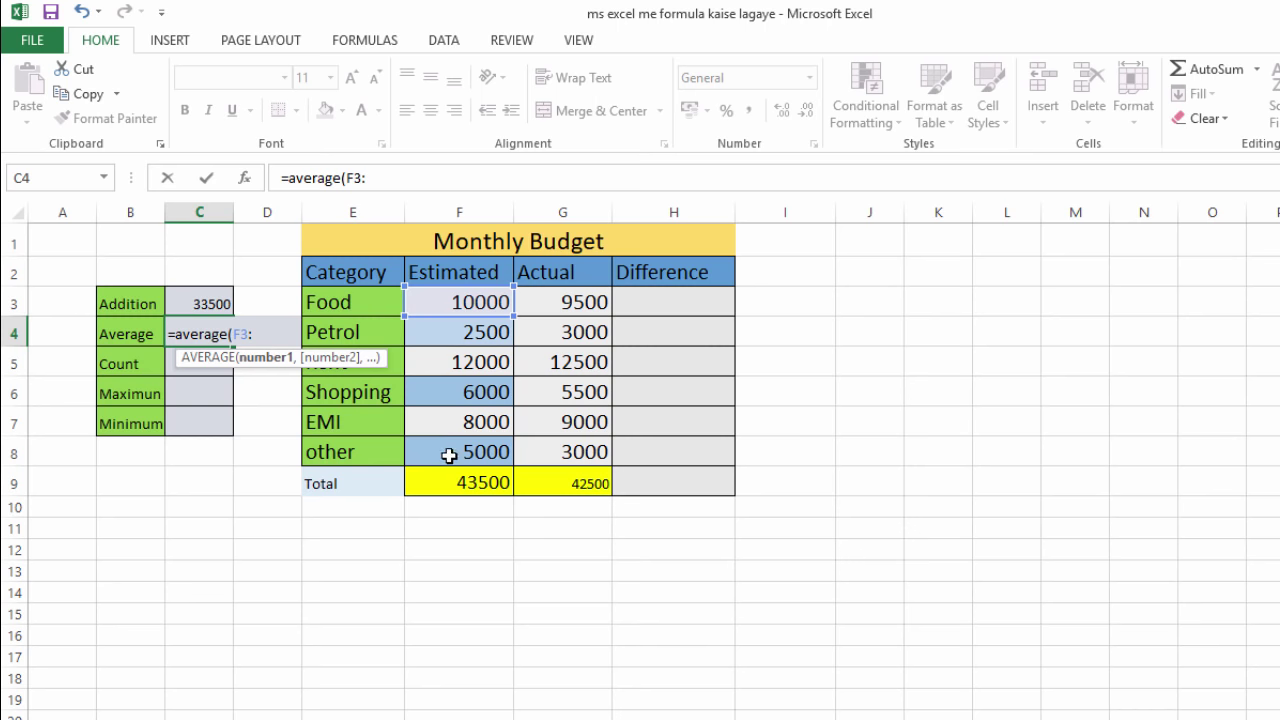
pyautogui.click(449, 455)
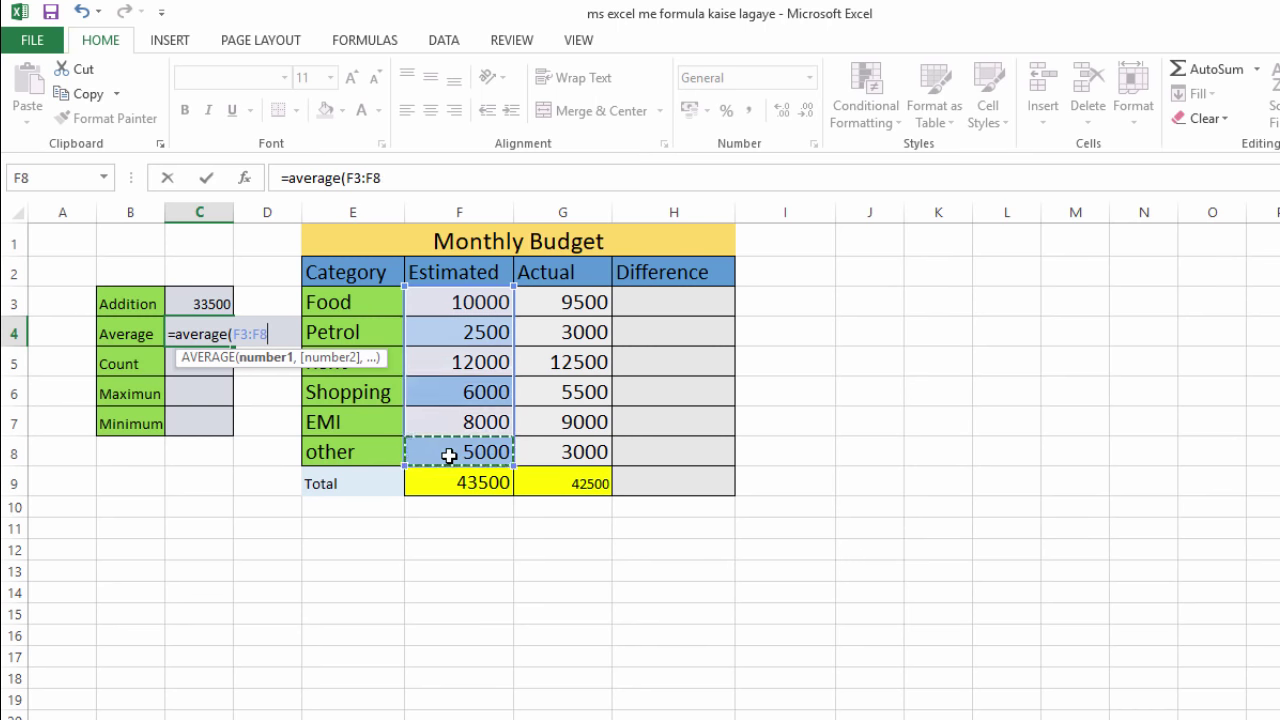
pyautogui.write(')')
pyautogui.press('Return')
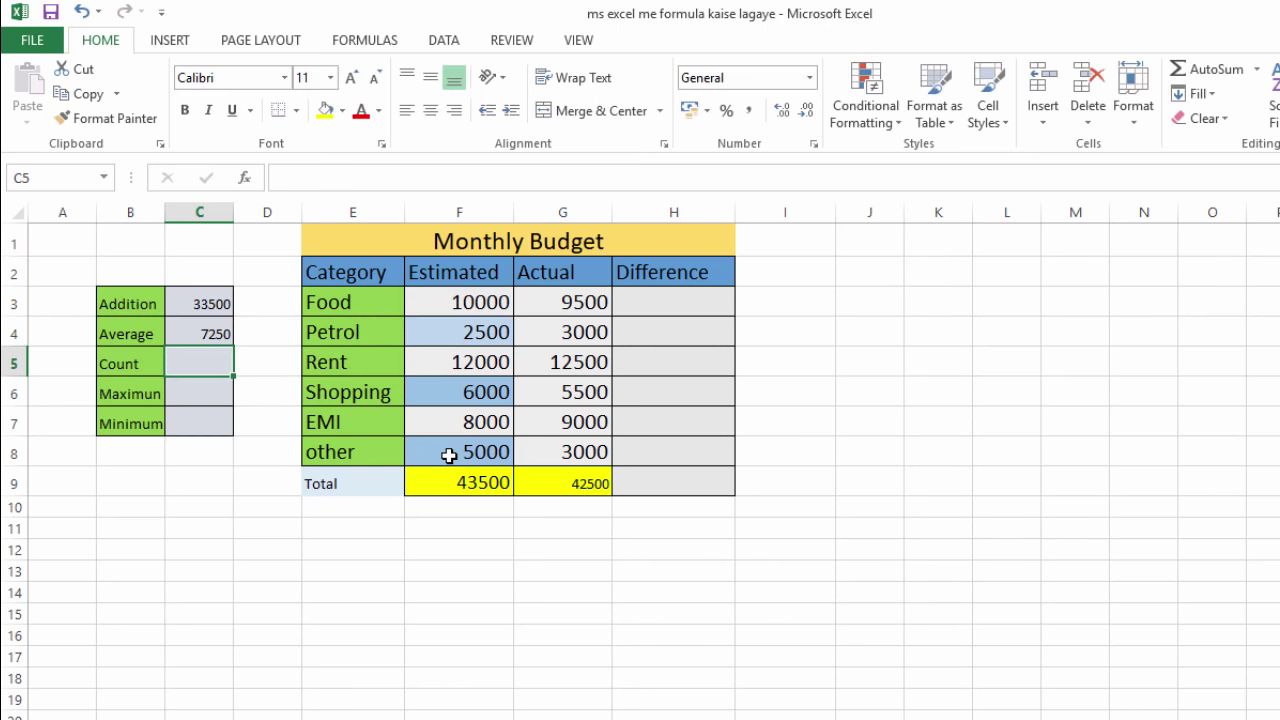
pyautogui.moveTo(406, 284); pyautogui.dragTo(516, 484)
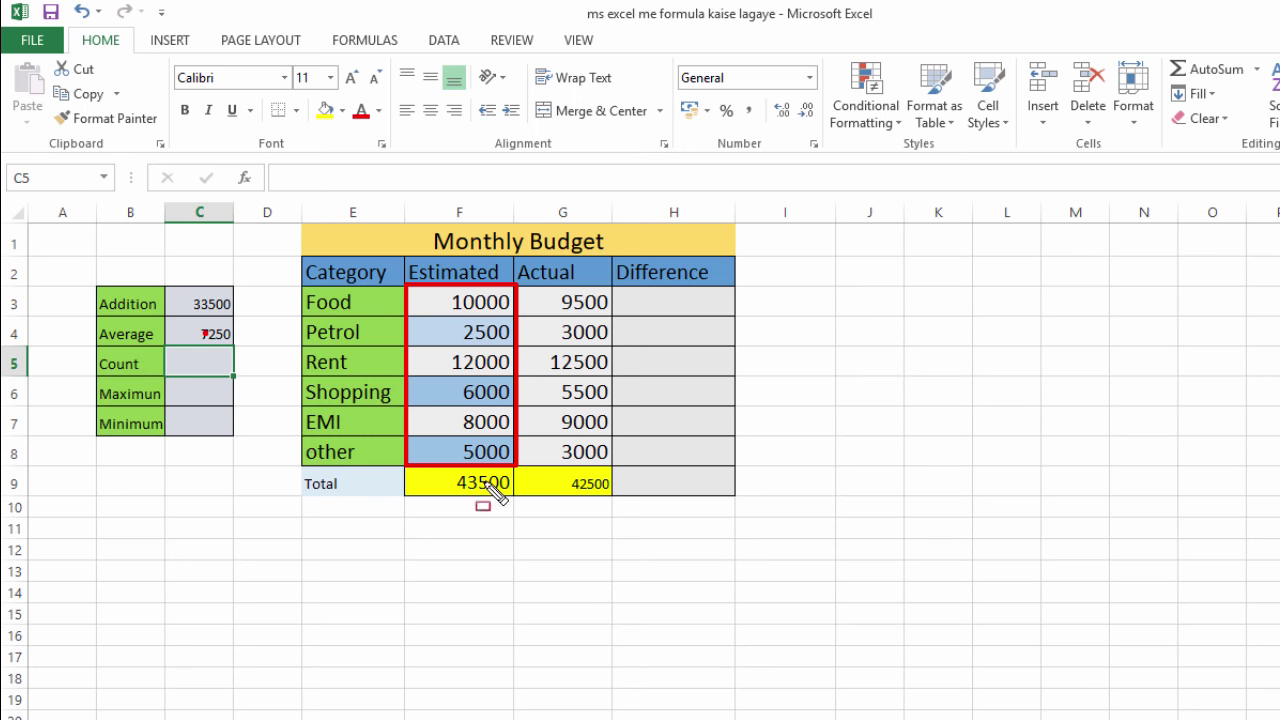
pyautogui.press('Escape')
pyautogui.doubleClick(205, 362)
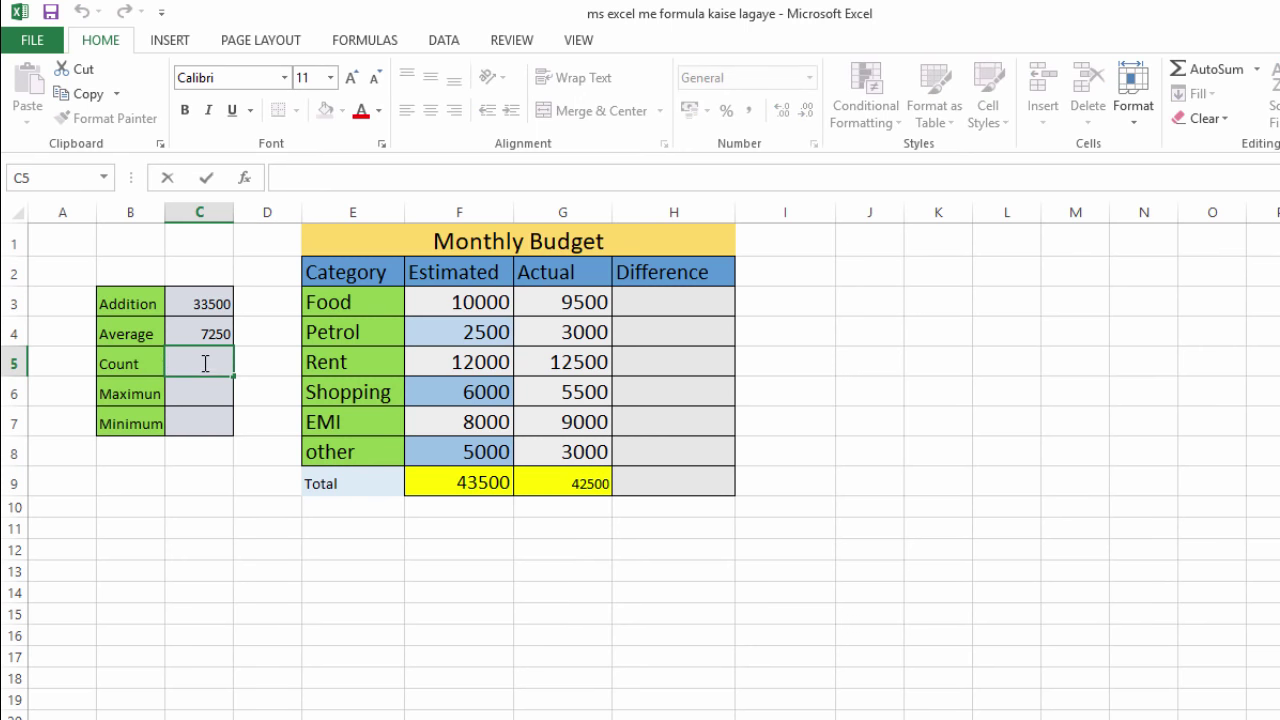
# Step: Enter =COUNT(F3:F8) in C5 to count the Estimated amounts, giving 6
pyautogui.write('=c')
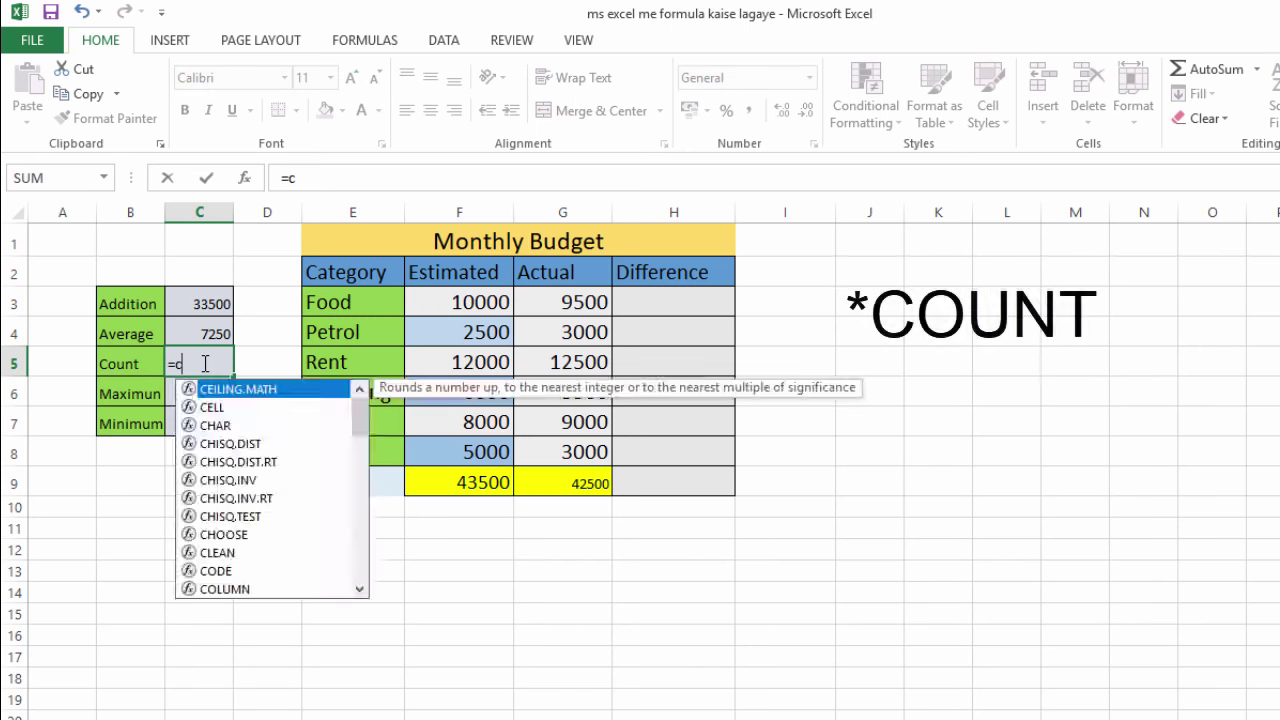
pyautogui.write('ount')
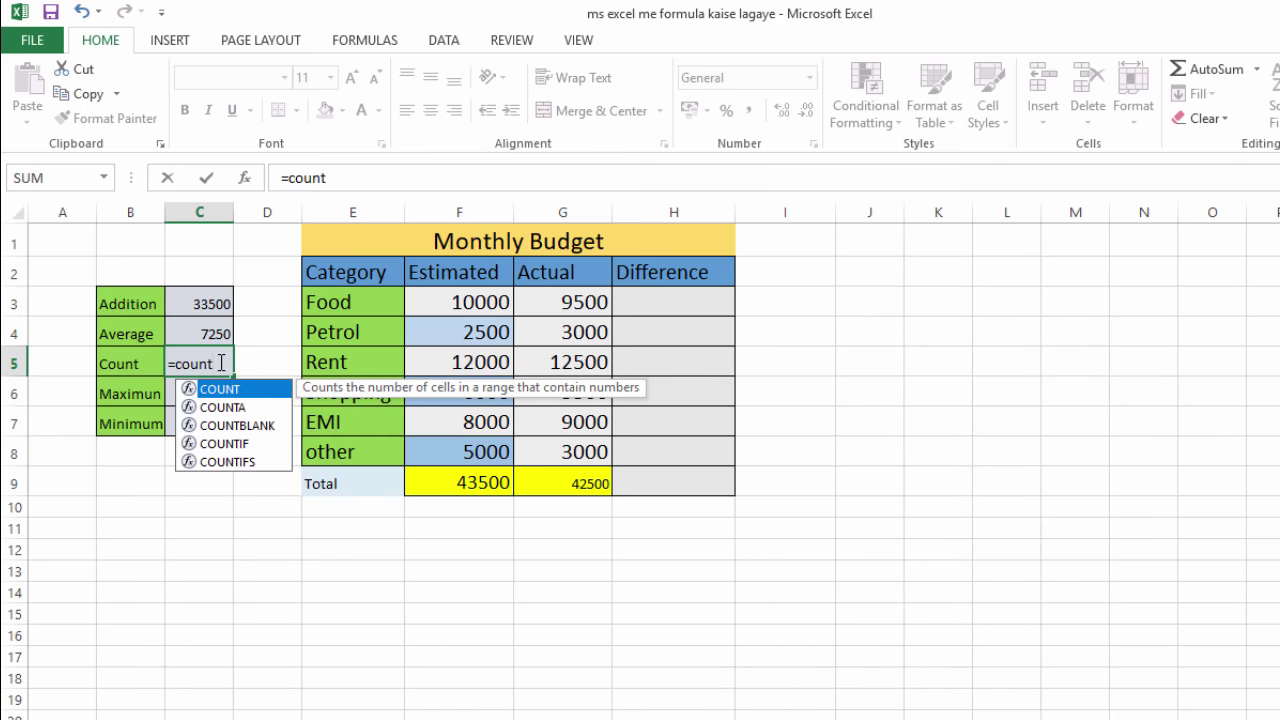
pyautogui.write('(')
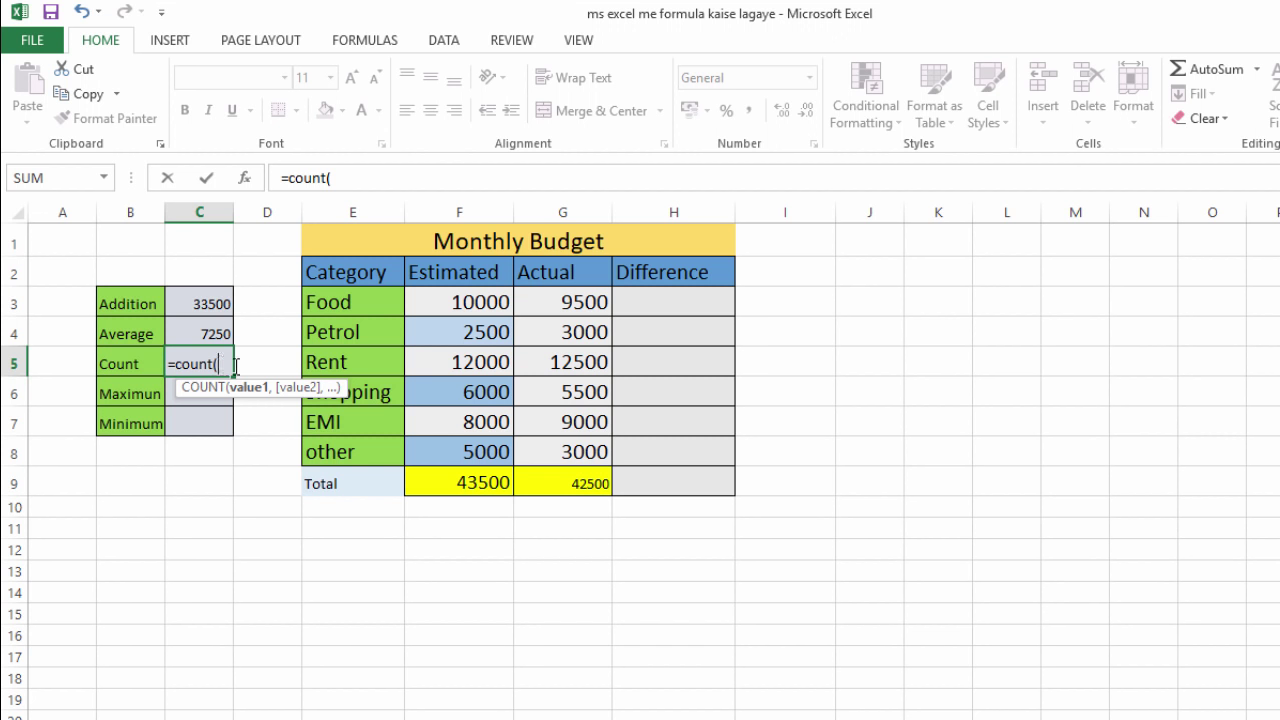
pyautogui.click(434, 303)
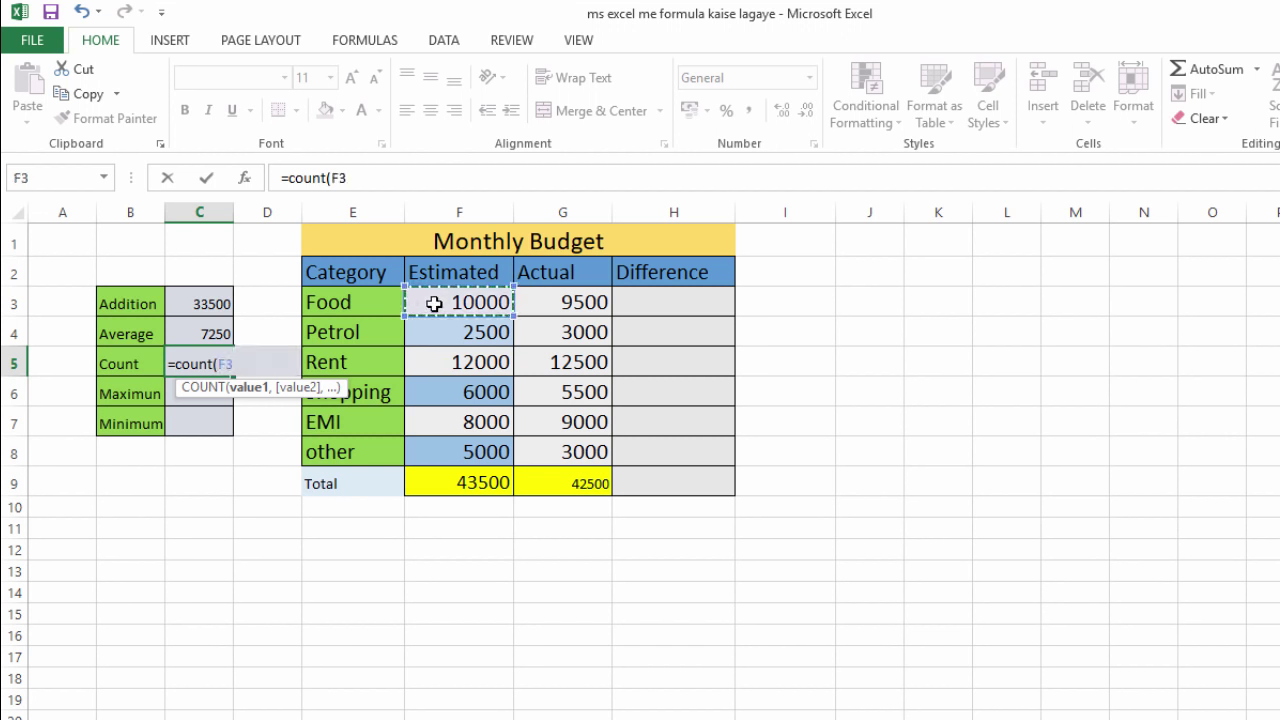
pyautogui.moveTo(434, 303); pyautogui.dragTo(452, 451)
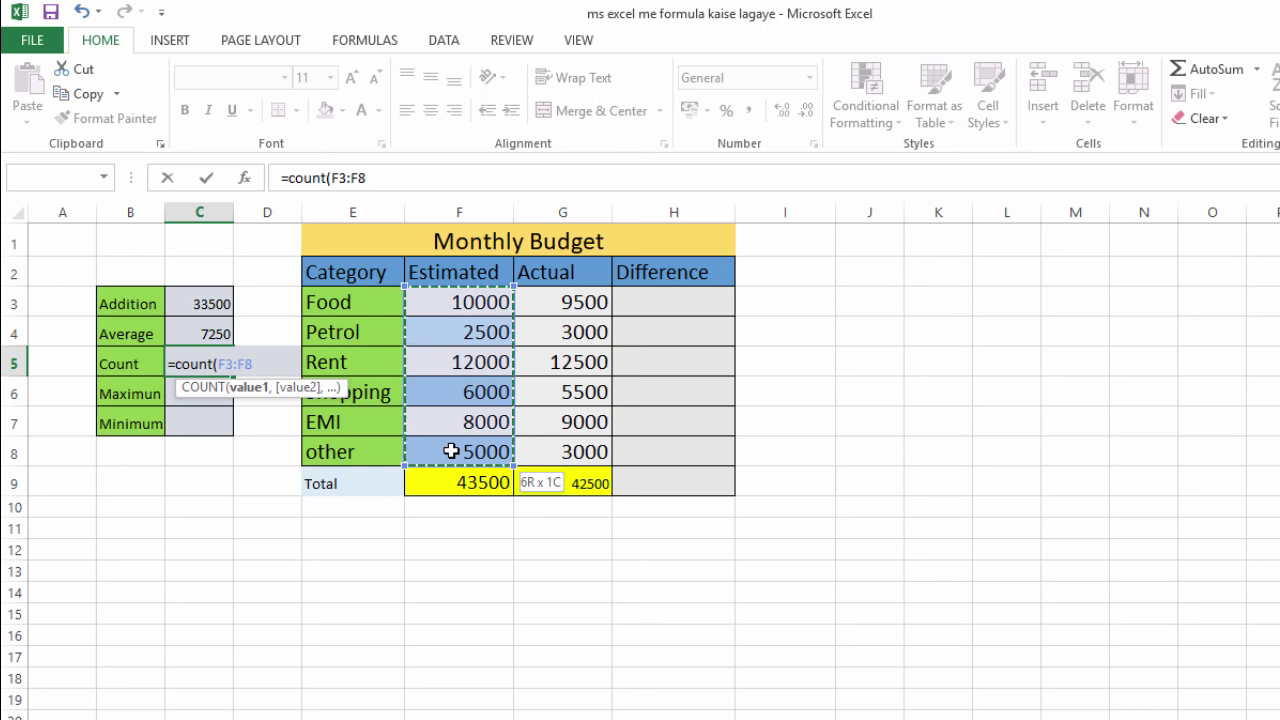
pyautogui.moveTo(452, 451); pyautogui.dragTo(453, 451)
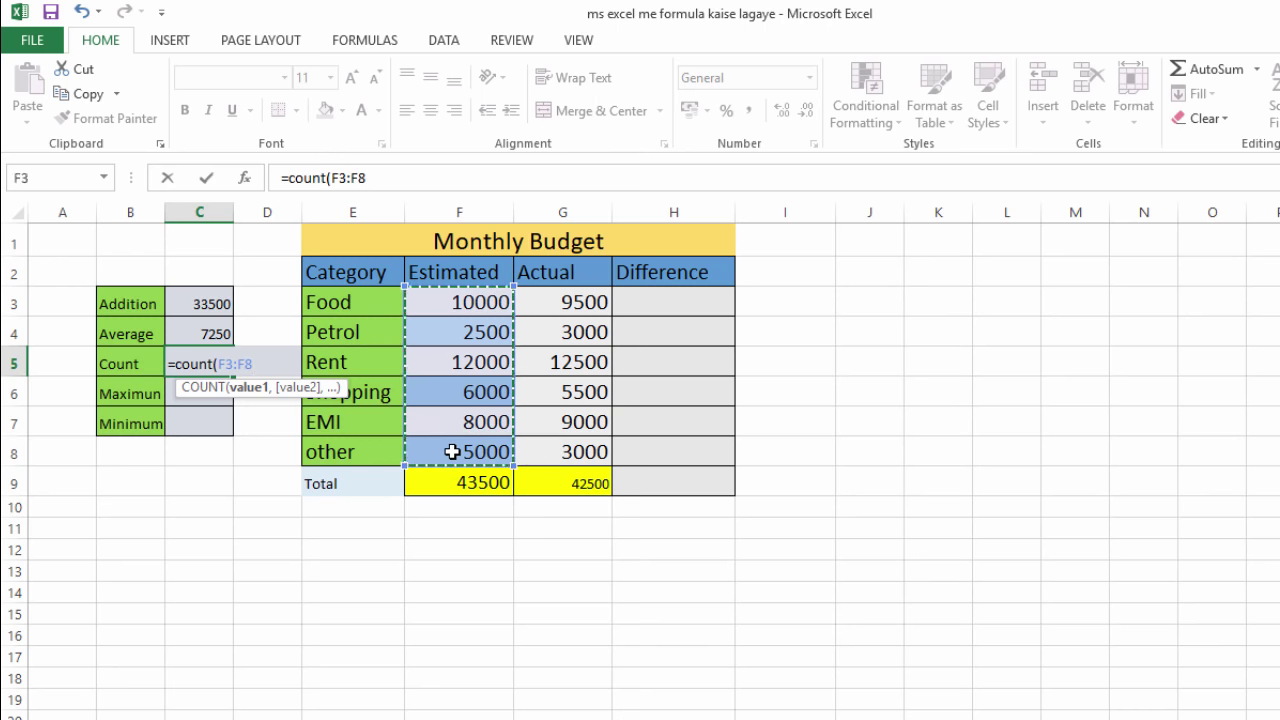
pyautogui.write(')')
pyautogui.press('Return')
pyautogui.press('Up')
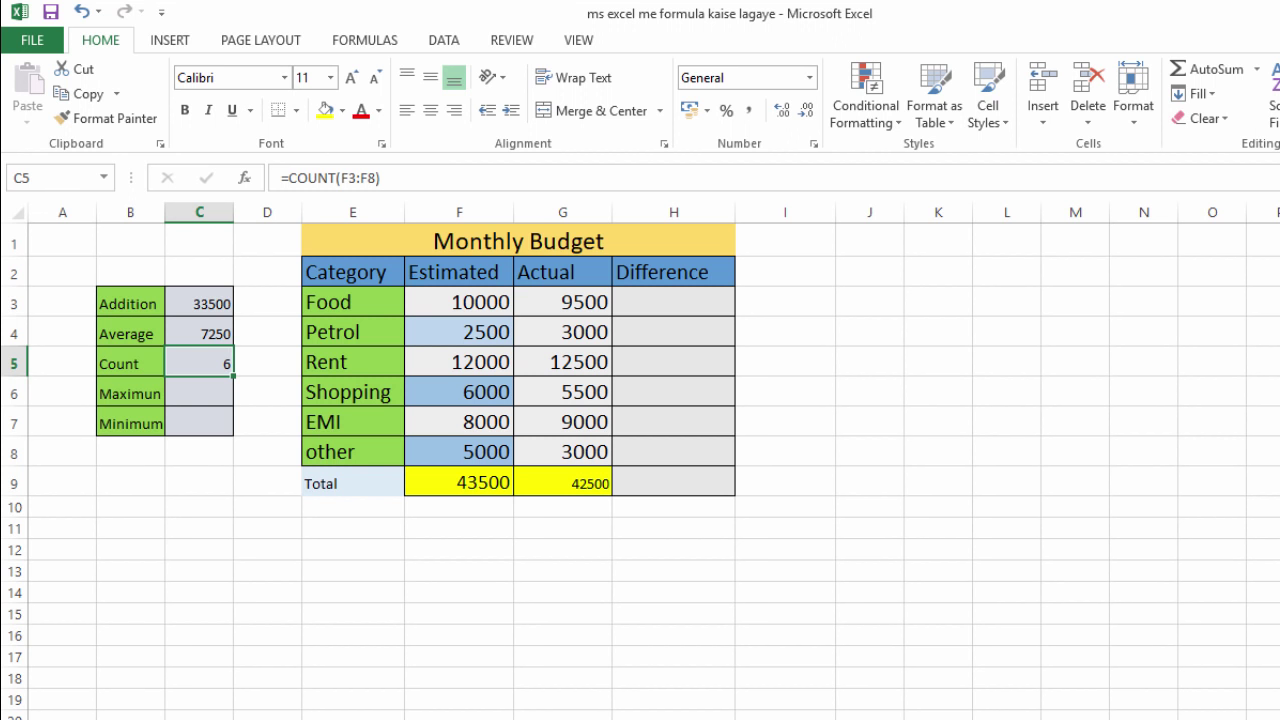
pyautogui.click(201, 395)
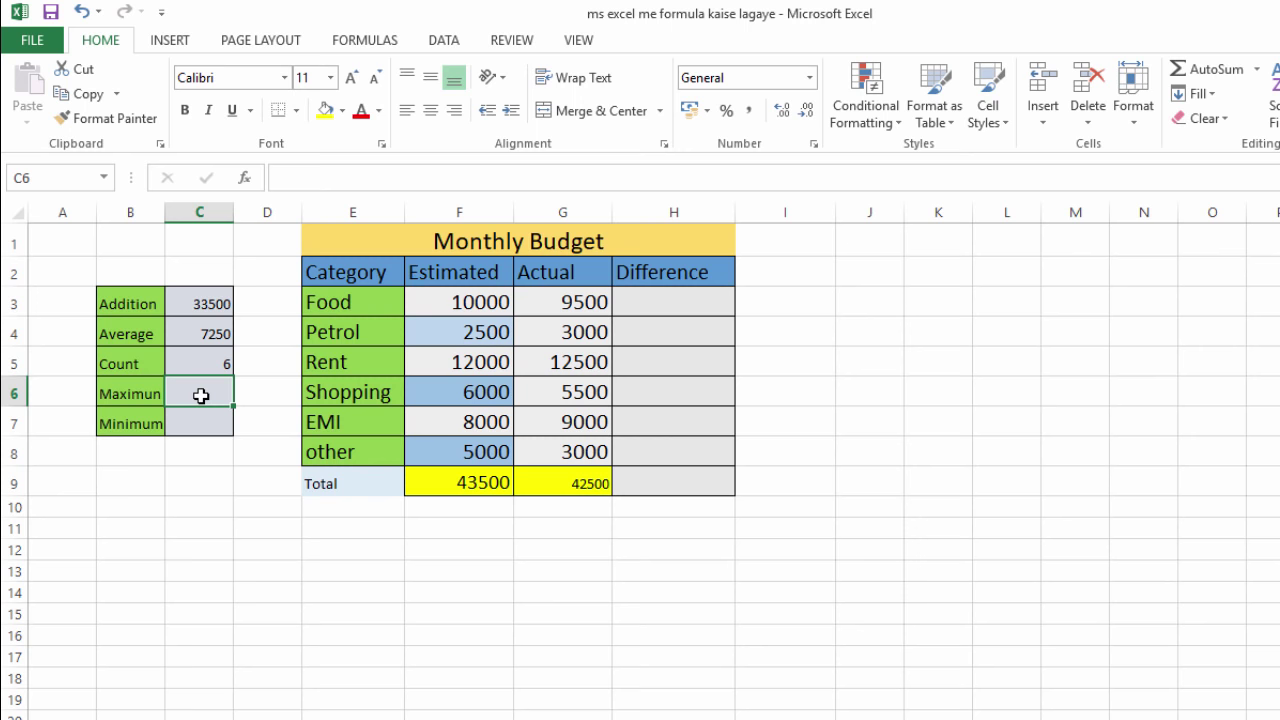
# Step: Enter =max(F3:F8) in C6 to show the largest Estimated amount, 12000
pyautogui.write('=')
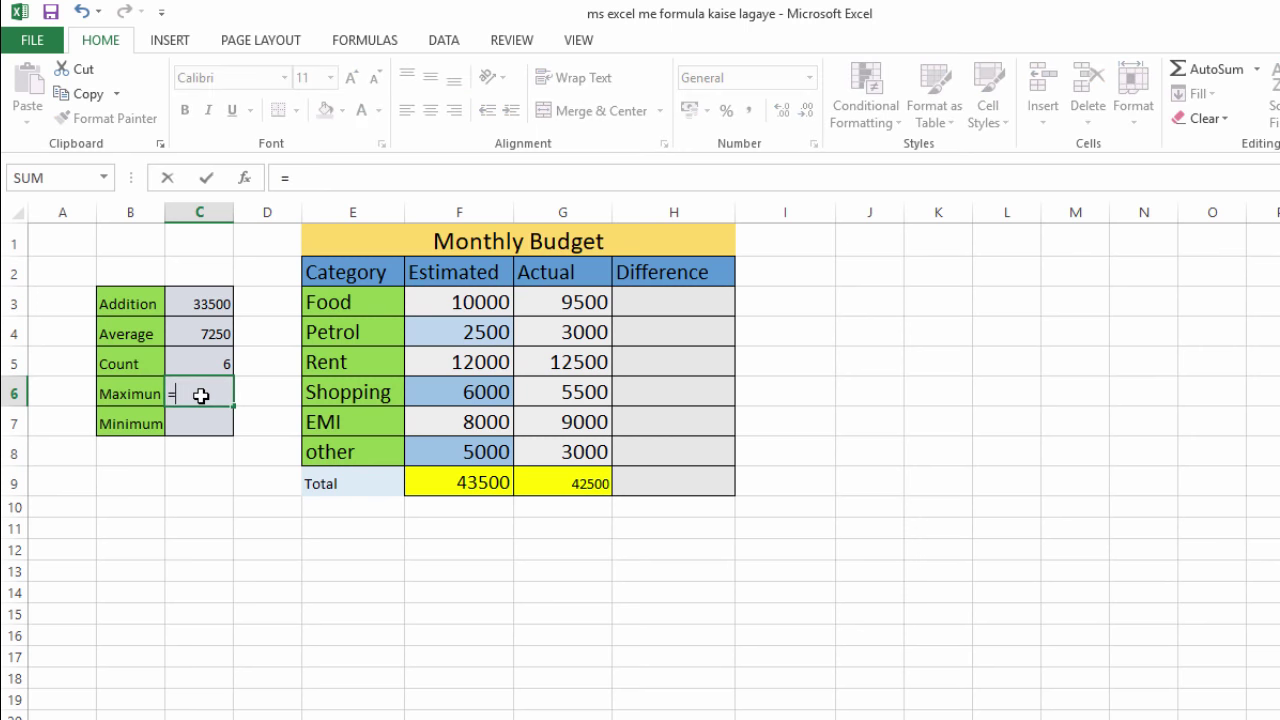
pyautogui.write('max')
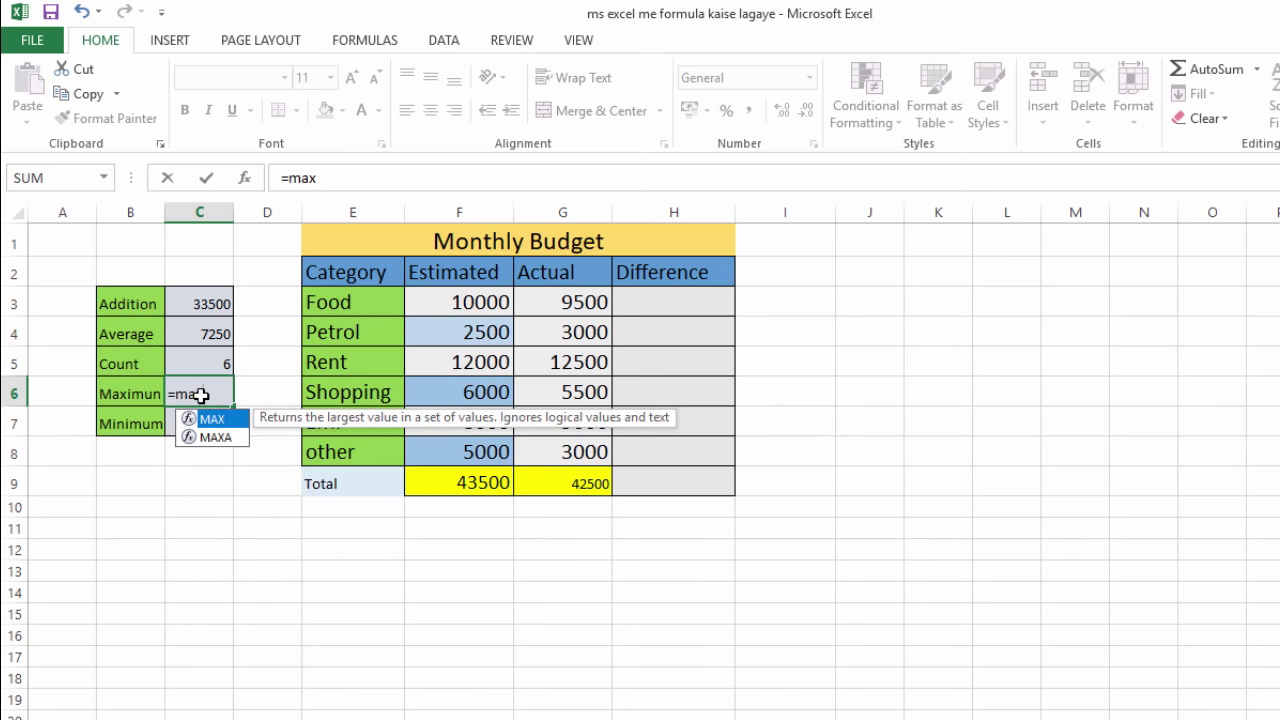
pyautogui.write('(')
pyautogui.press('BackSpace')
pyautogui.write('(')
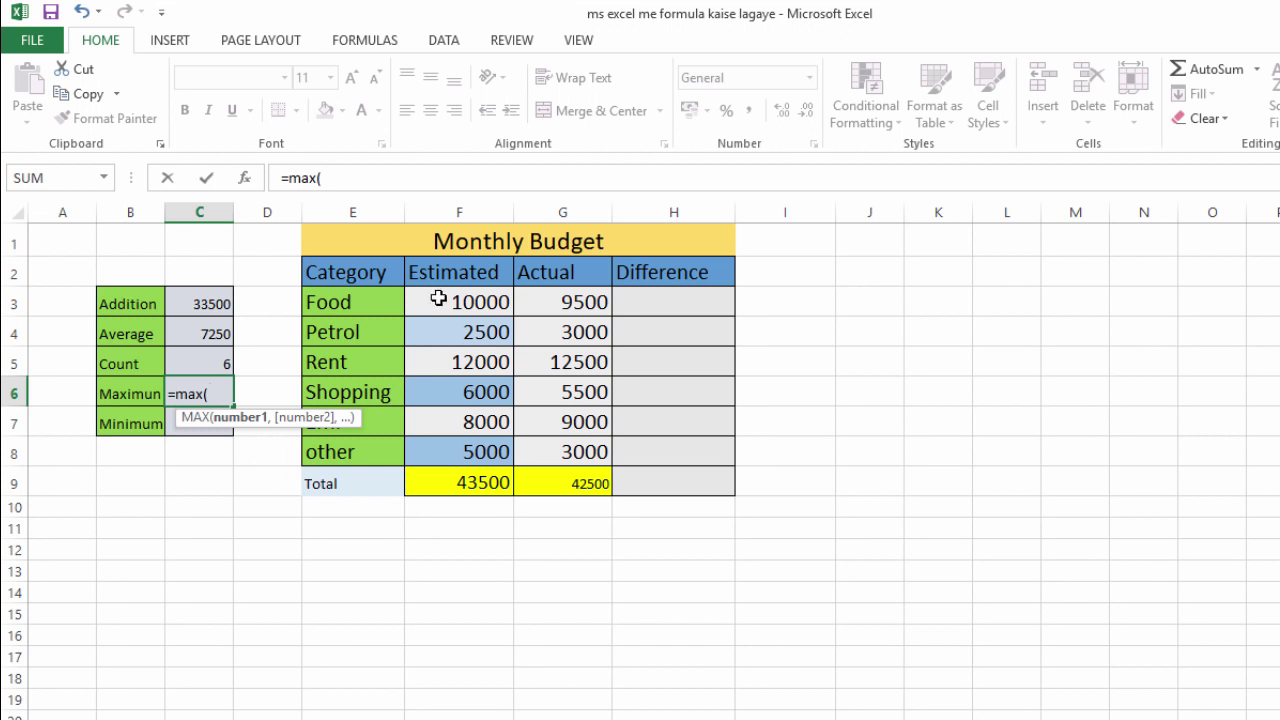
pyautogui.moveTo(440, 300); pyautogui.dragTo(458, 451)
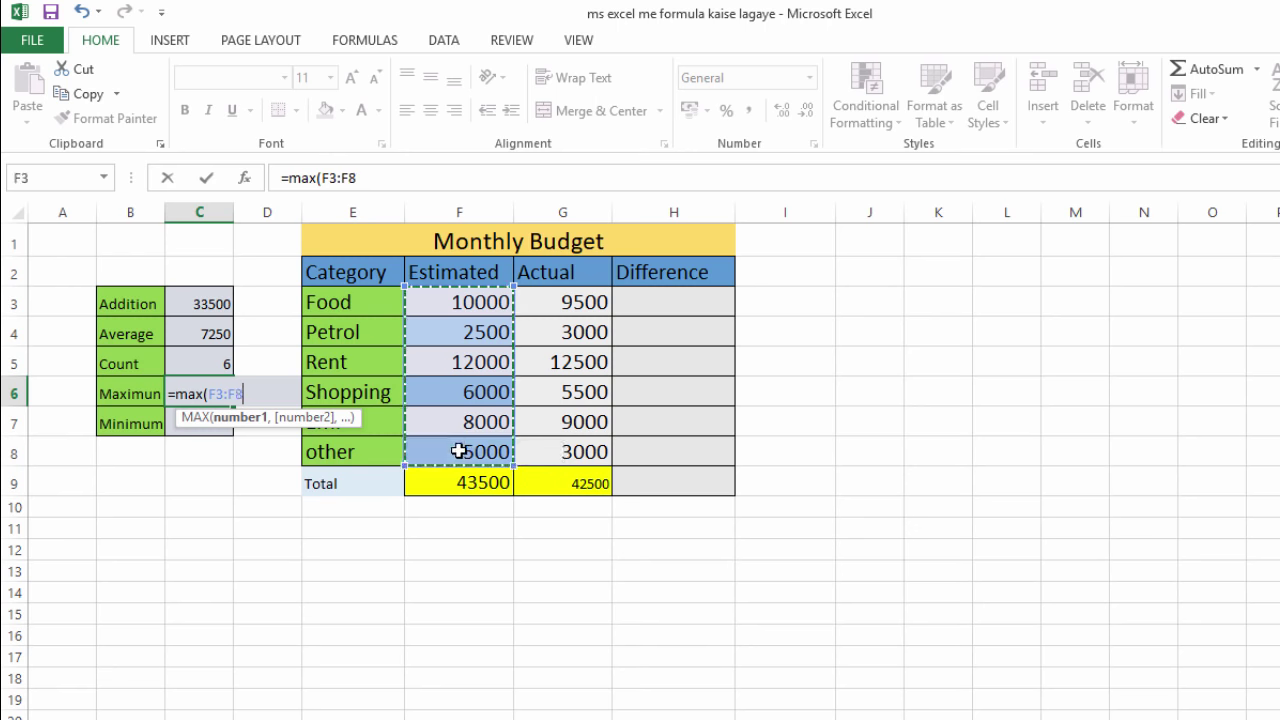
pyautogui.press('Return')
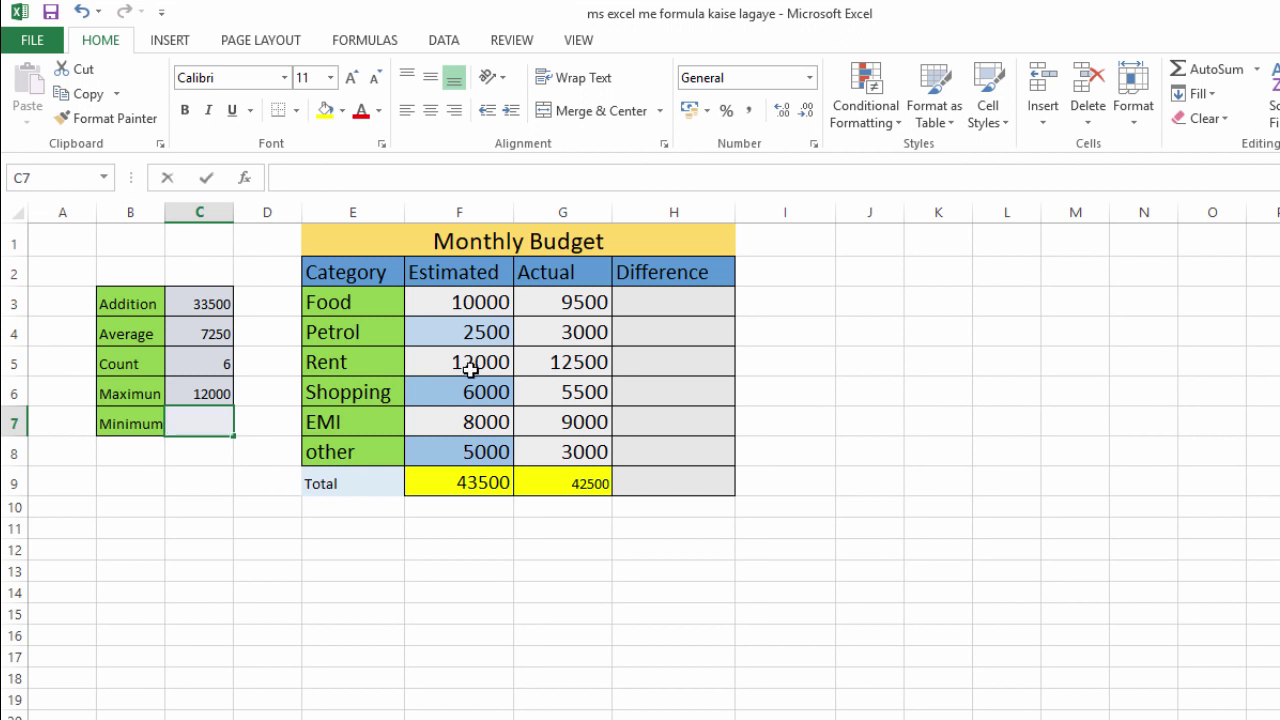
# Step: Enter =MIN(F3:F8) in C7 to show the smallest Estimated amount, 2500
pyautogui.write('=m')
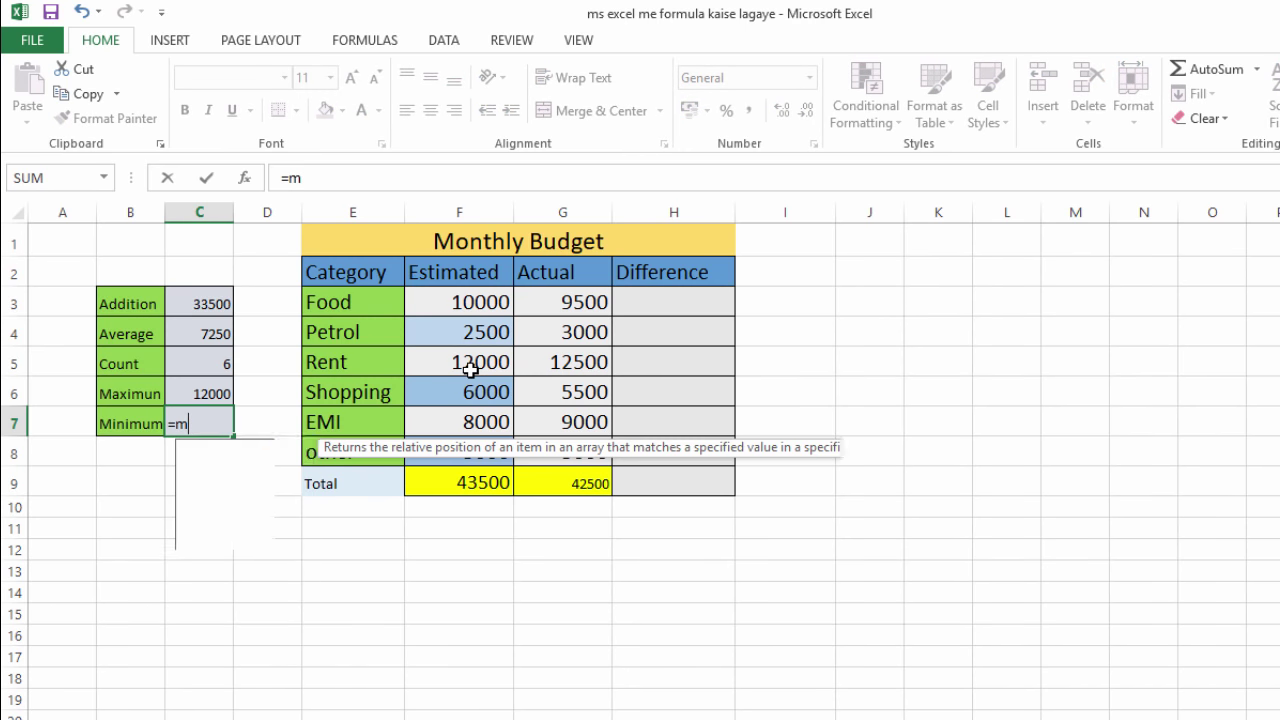
pyautogui.write('in(')
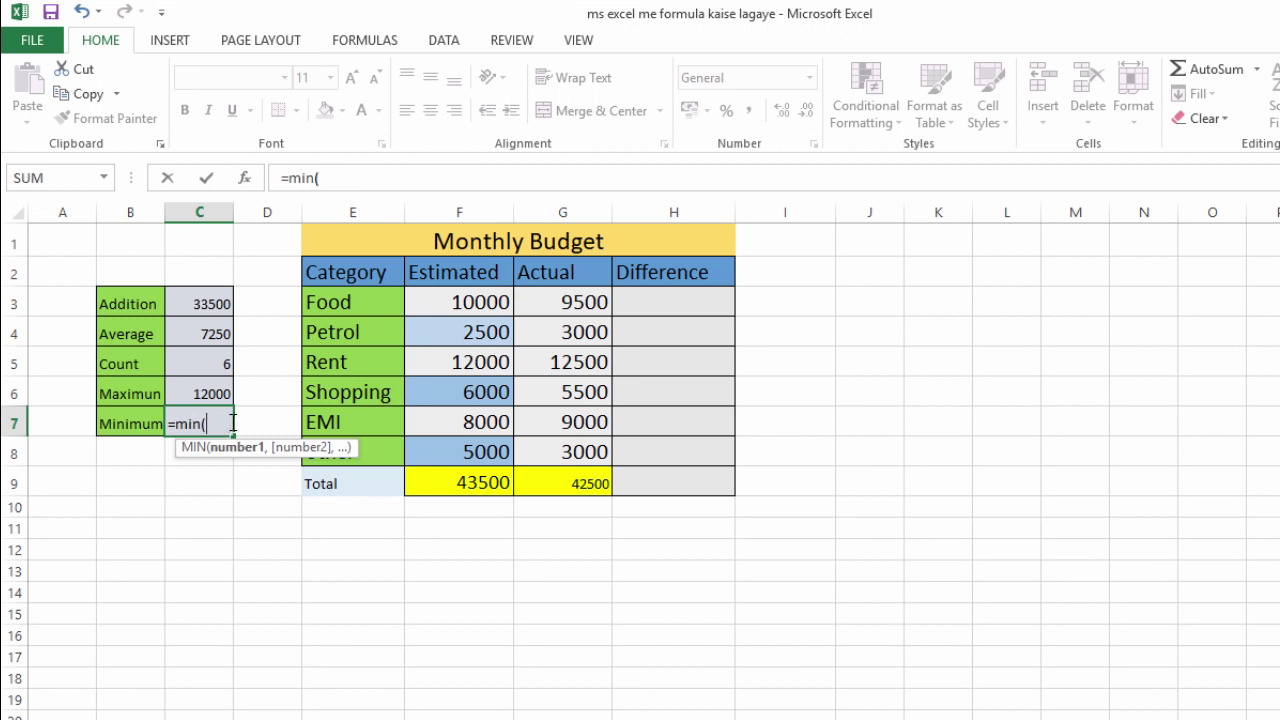
pyautogui.click(423, 304)
pyautogui.moveTo(423, 304); pyautogui.dragTo(441, 449)
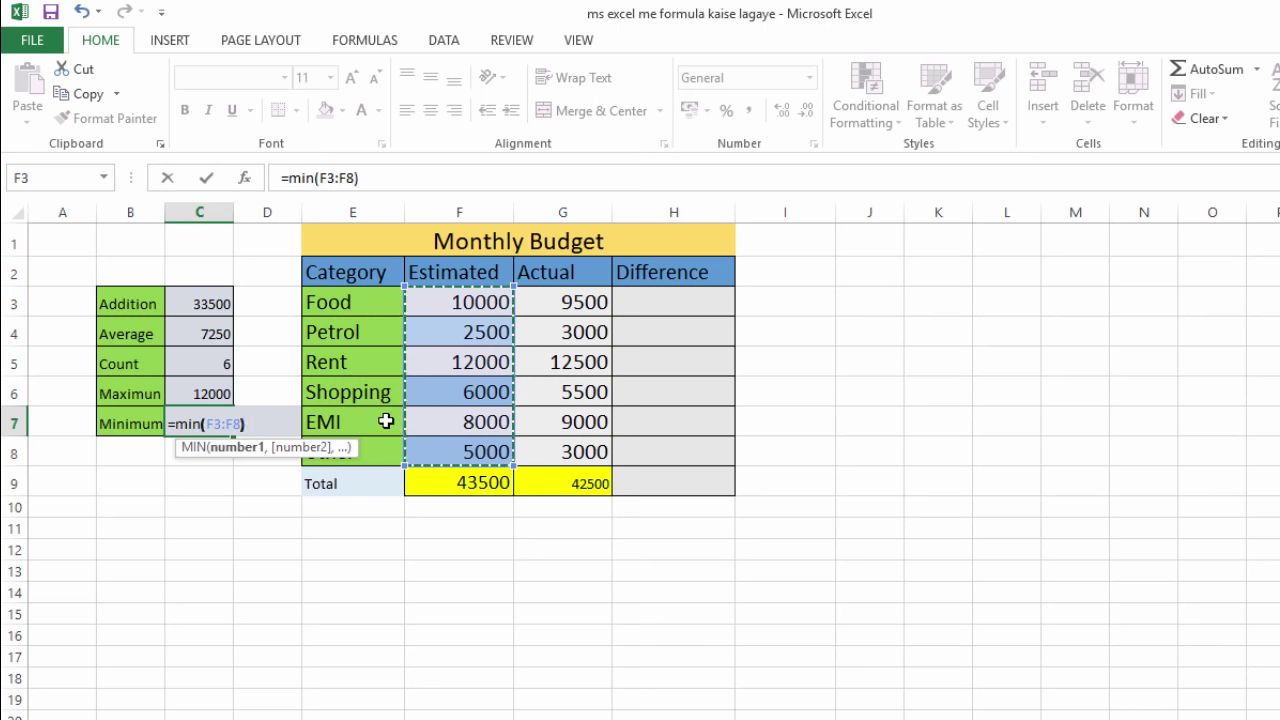
pyautogui.press('Return')
pyautogui.click(216, 410)
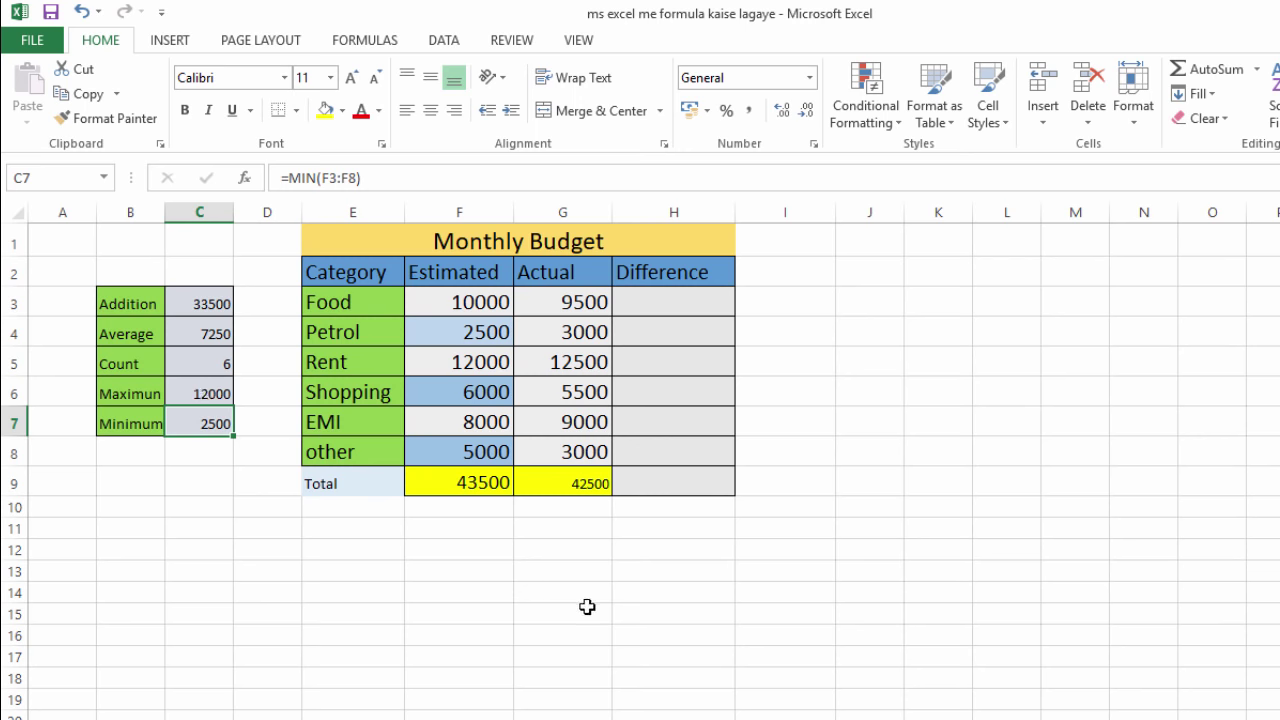
pyautogui.doubleClick(673, 302)
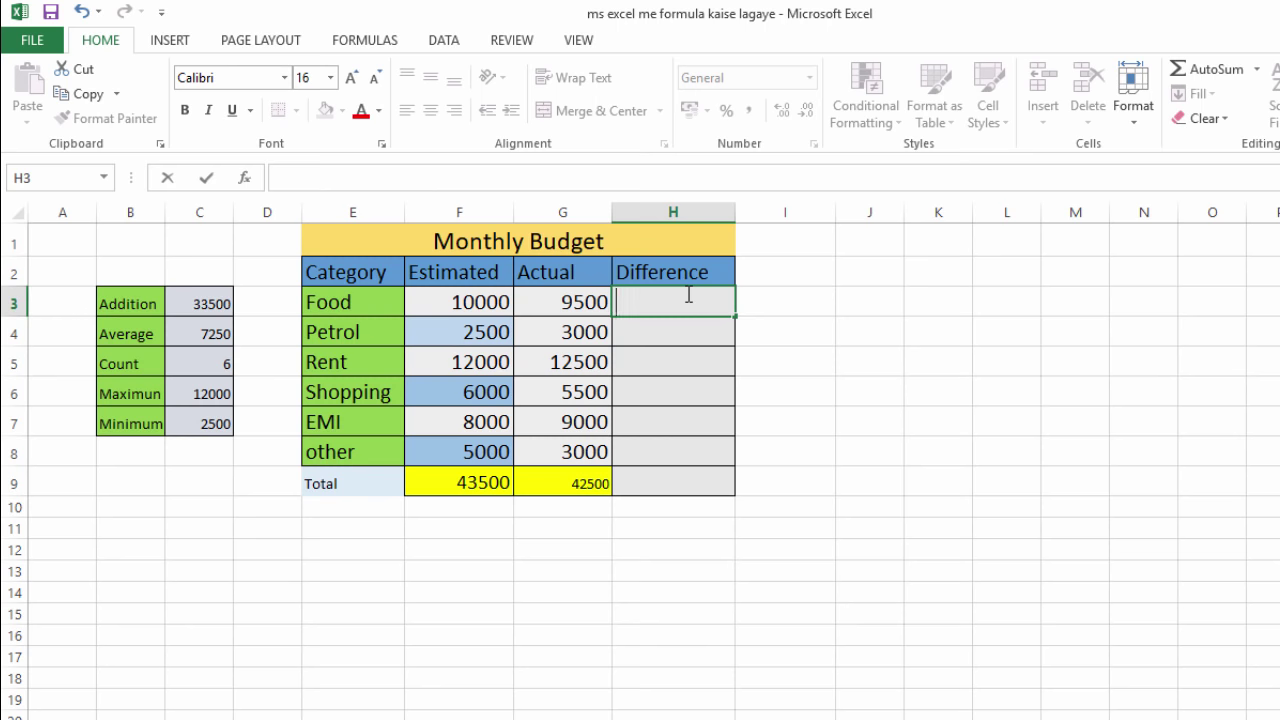
# Step: Enter =F3-G3 in H3 to get the Food difference of 500
pyautogui.write('=')
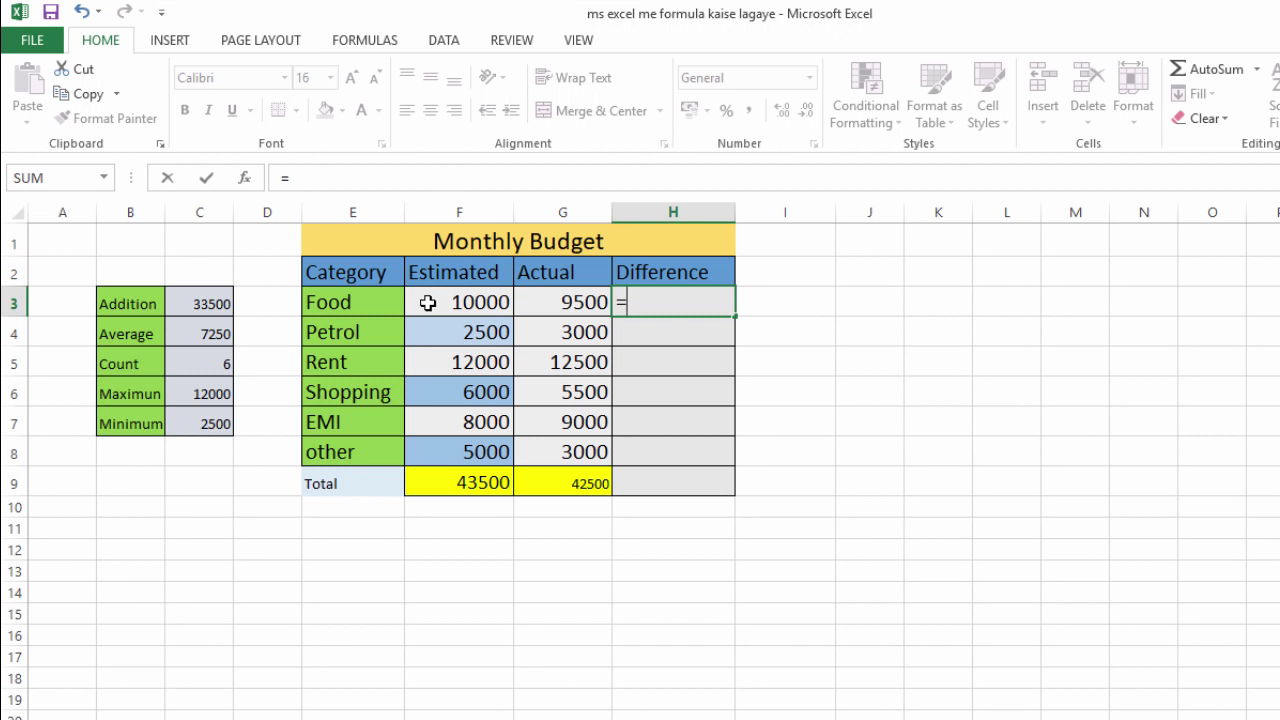
pyautogui.click(427, 303)
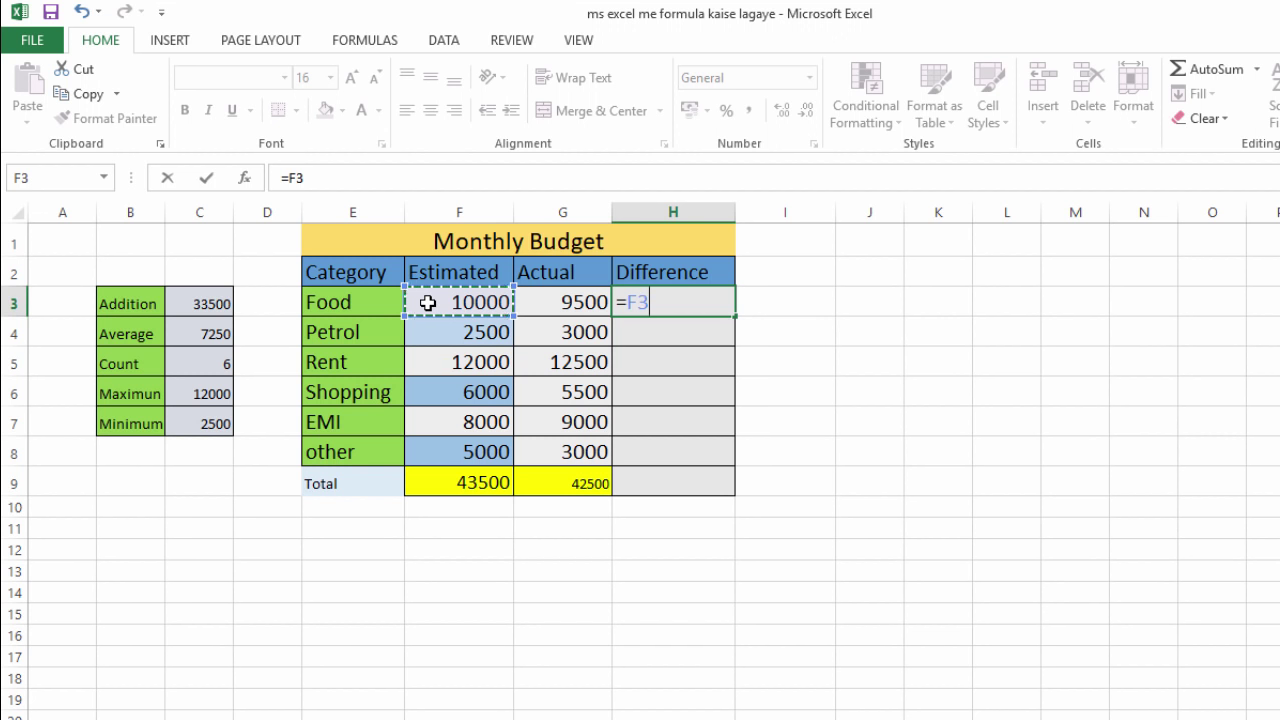
pyautogui.write('-')
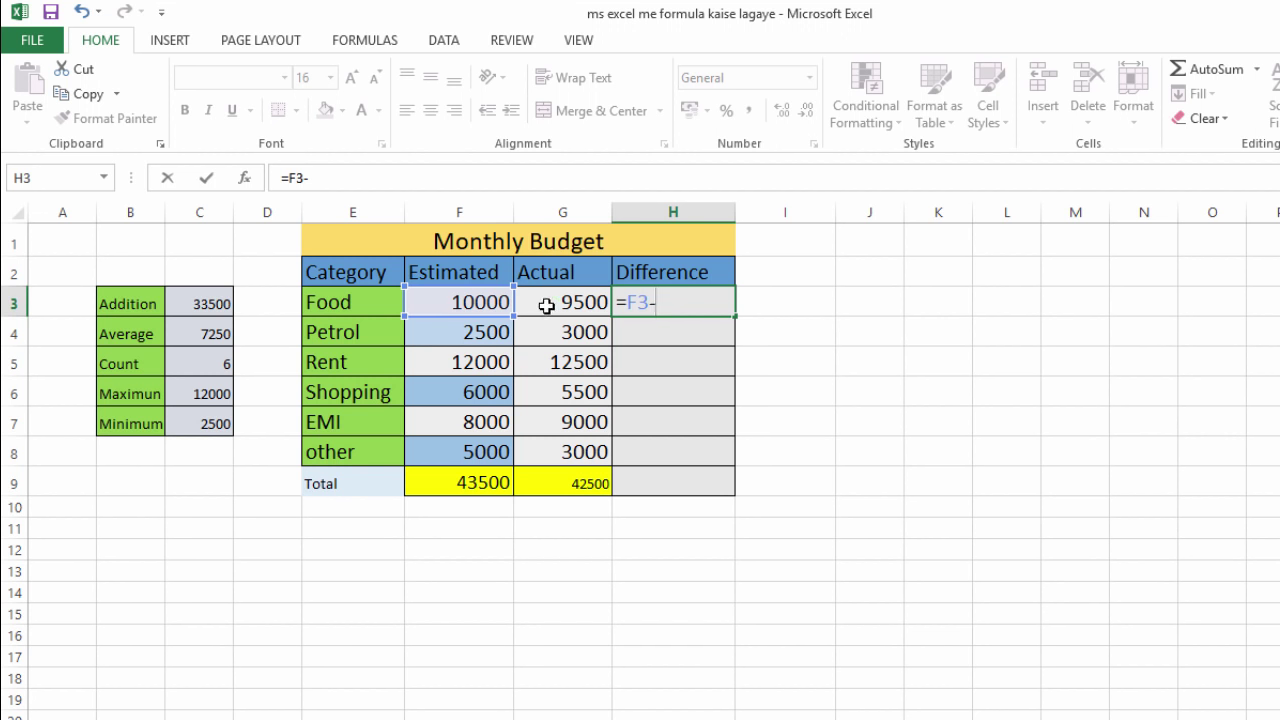
pyautogui.click(544, 306)
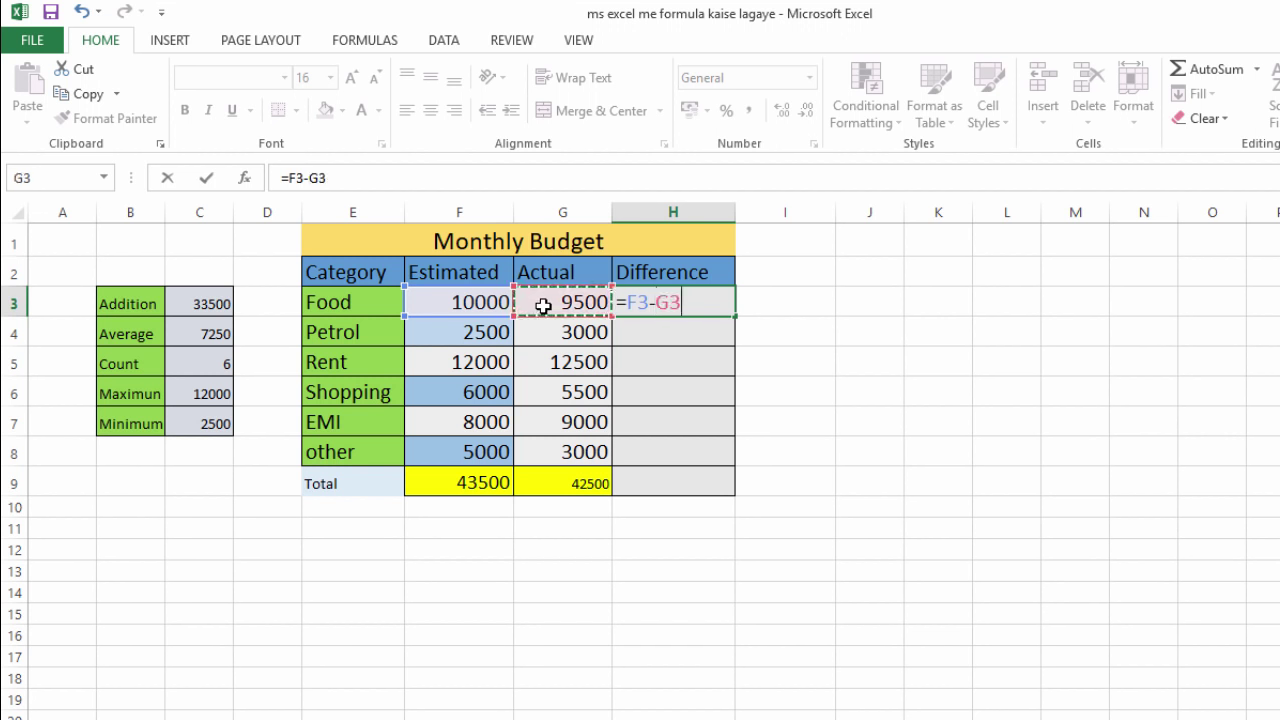
pyautogui.press('Return')
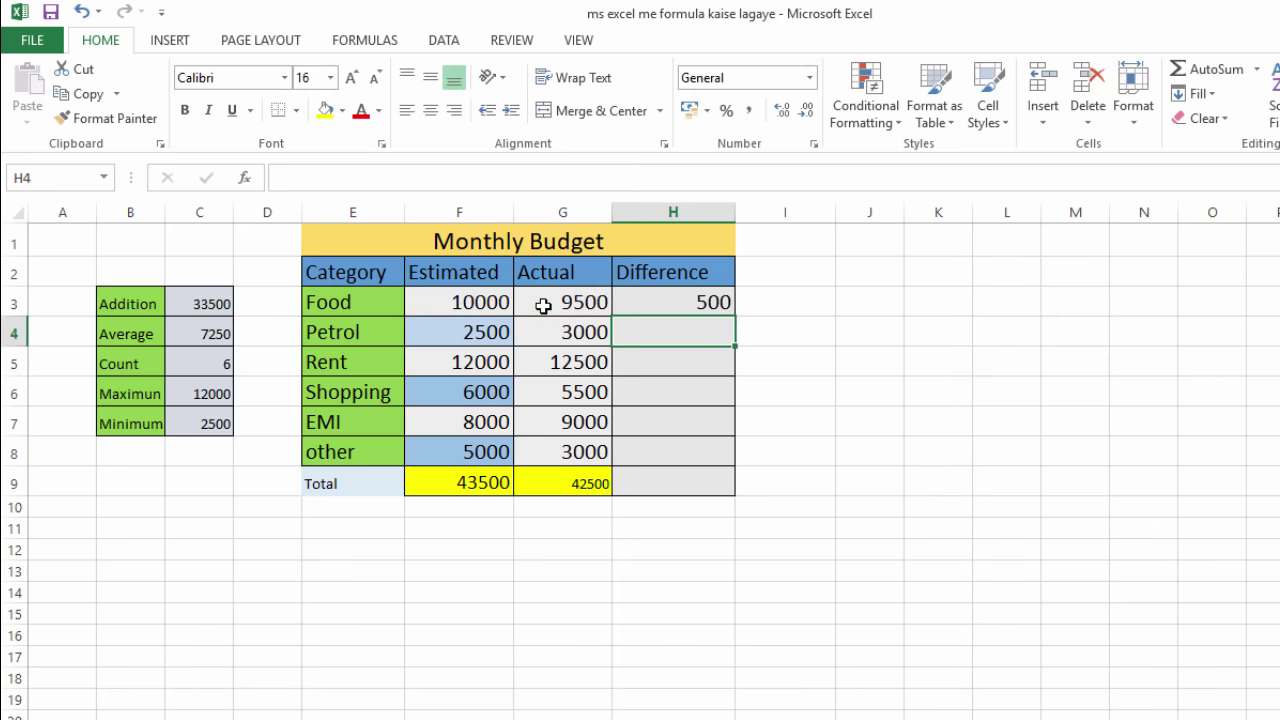
pyautogui.click(697, 296)
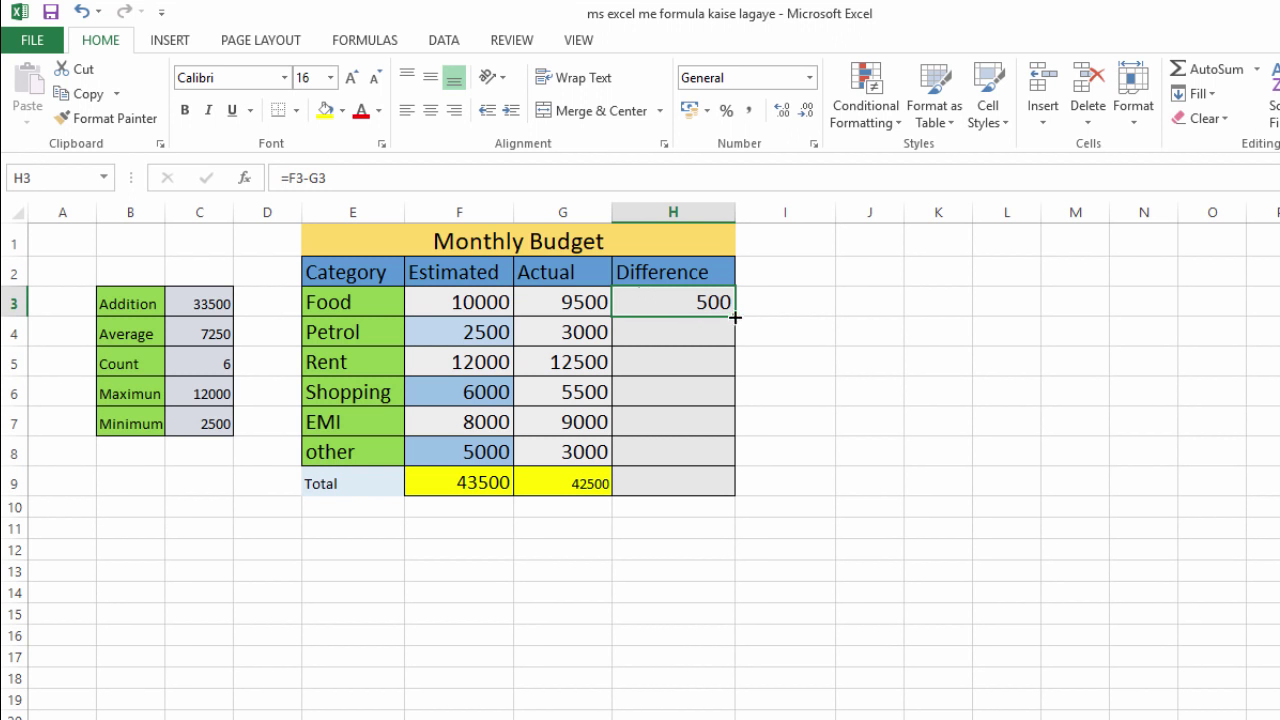
# Step: Fill the Difference formula from H3 down through H9, then select the table rows
pyautogui.moveTo(735, 317); pyautogui.dragTo(737, 497)
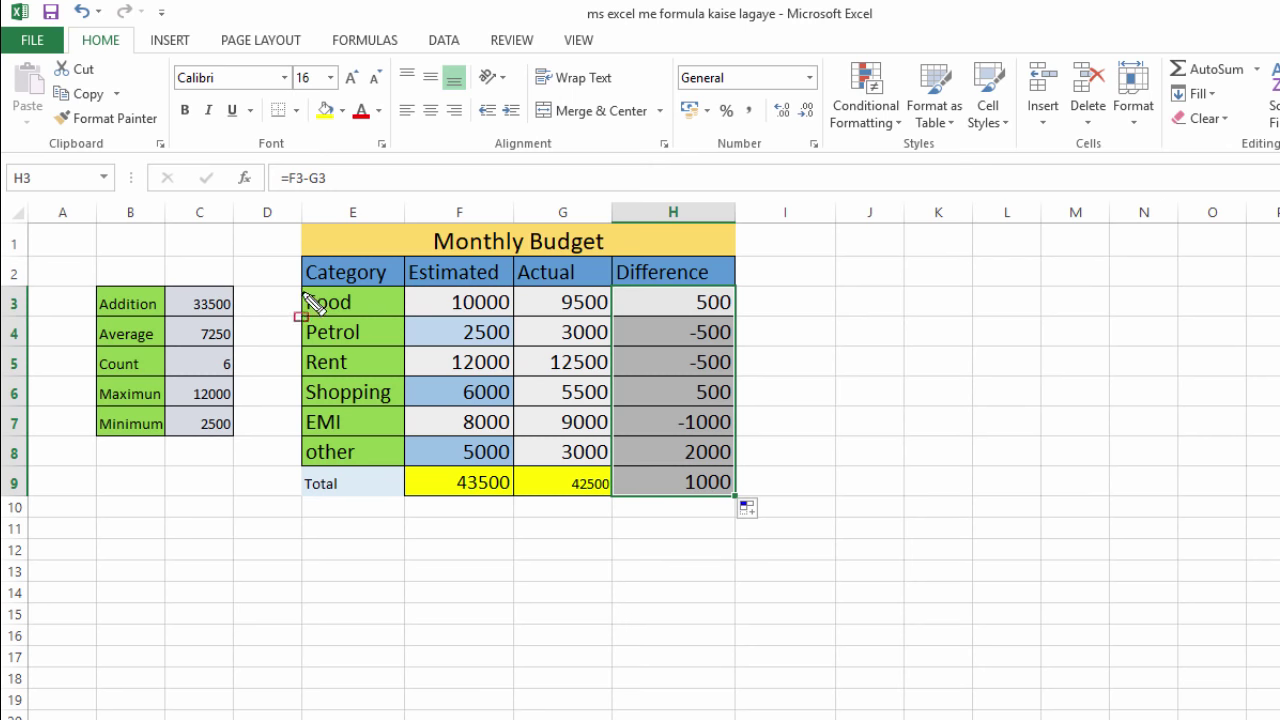
pyautogui.moveTo(303, 288); pyautogui.dragTo(737, 317)
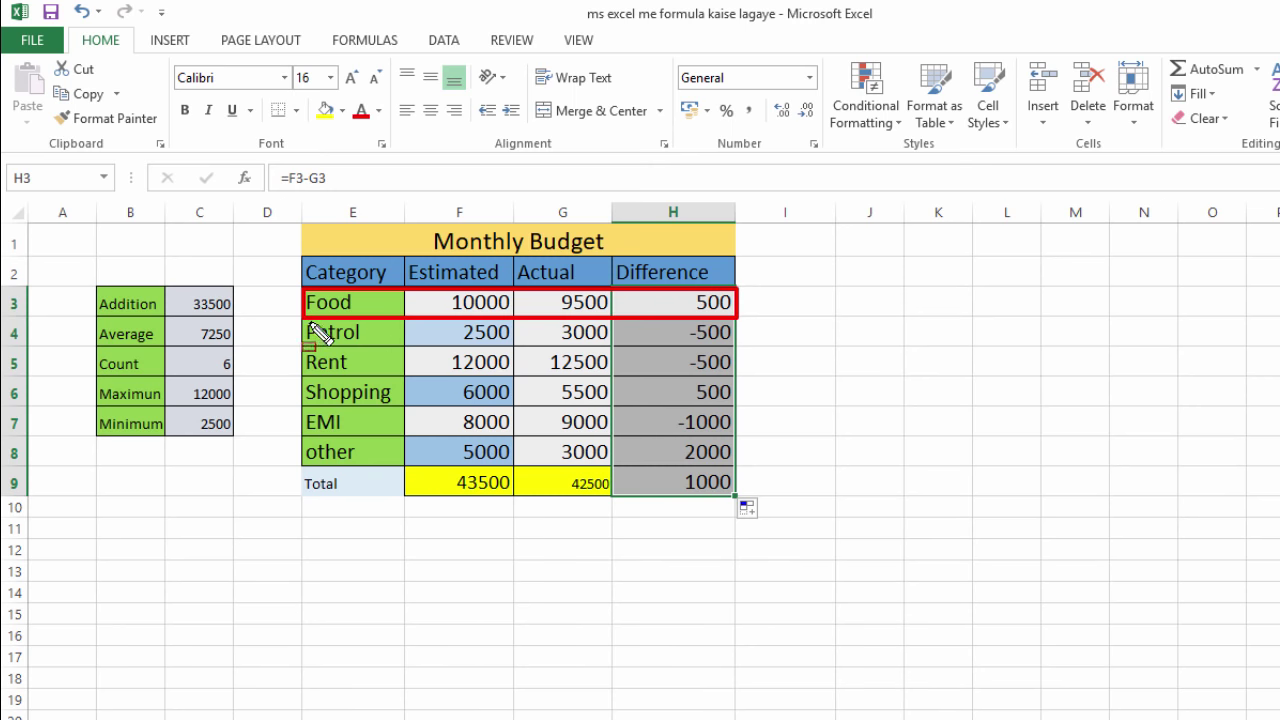
pyautogui.moveTo(304, 322)
pyautogui.mouseDown()
pyautogui.moveTo(718, 476)
pyautogui.moveTo(737, 503)
pyautogui.mouseUp()
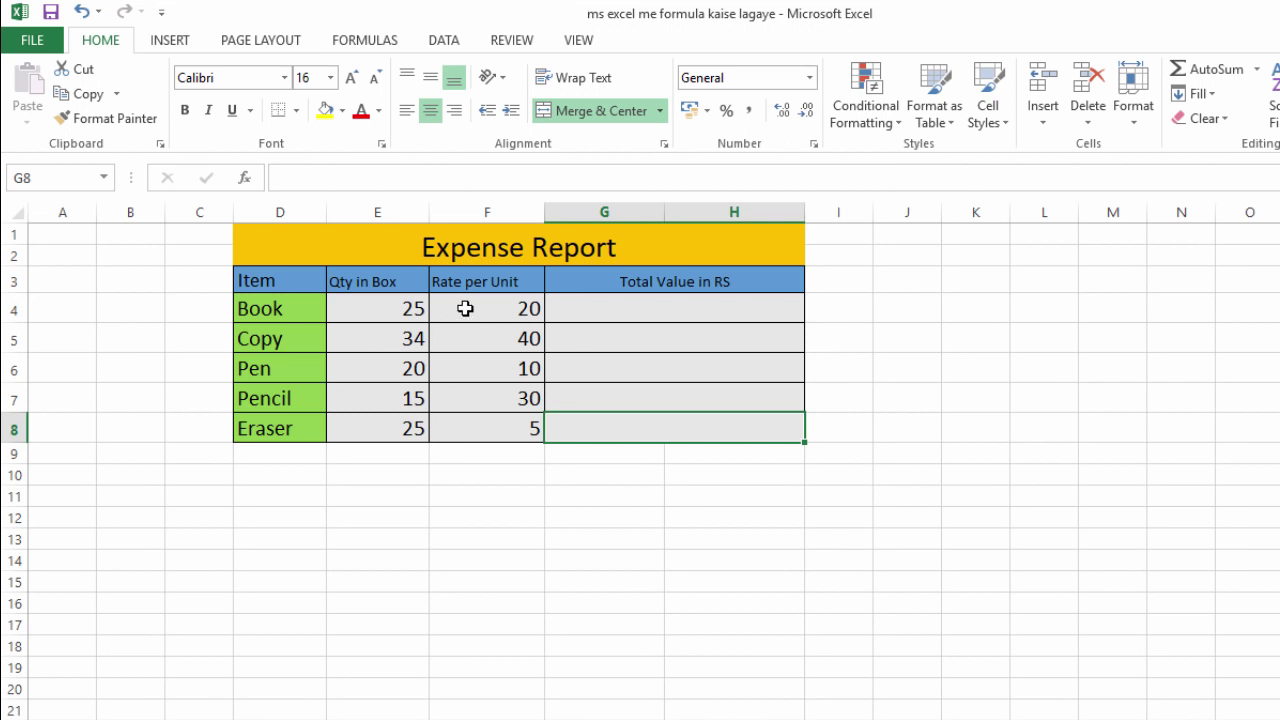
# Step: Enter =E4*F4 in G4 so Book's Total Value in RS is 500
pyautogui.doubleClick(592, 310)
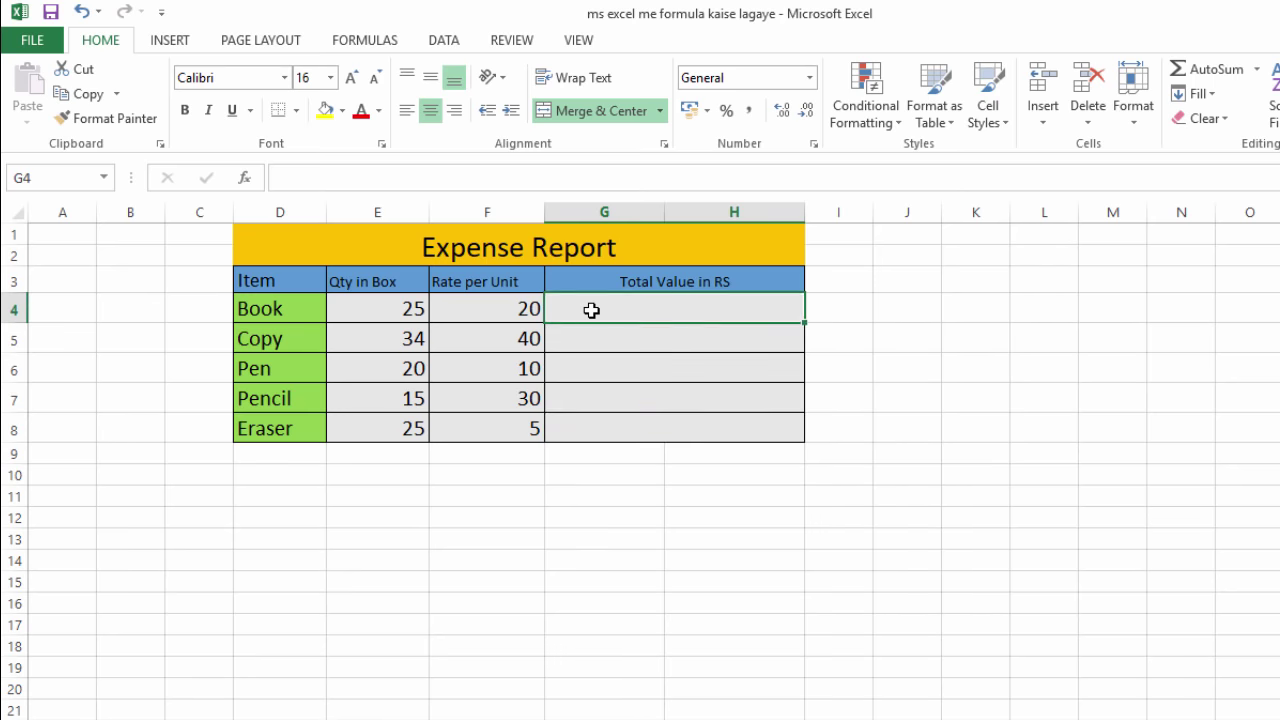
pyautogui.write('=')
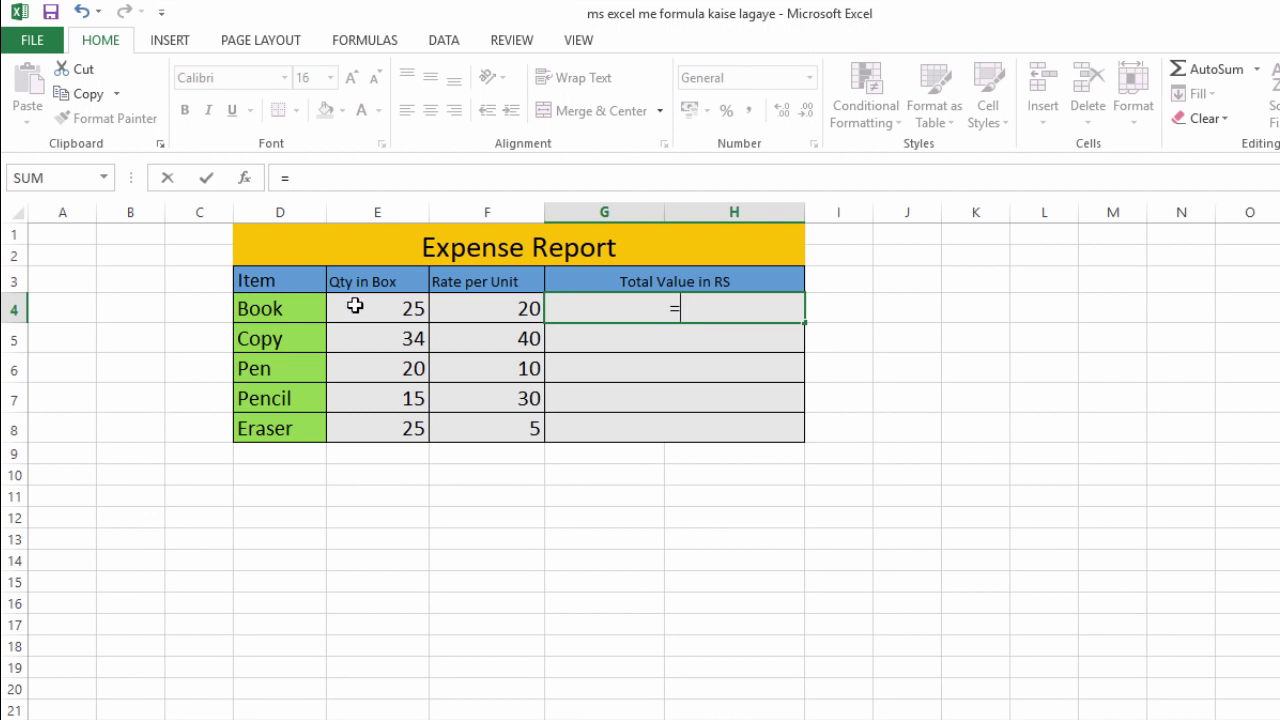
pyautogui.click(356, 307)
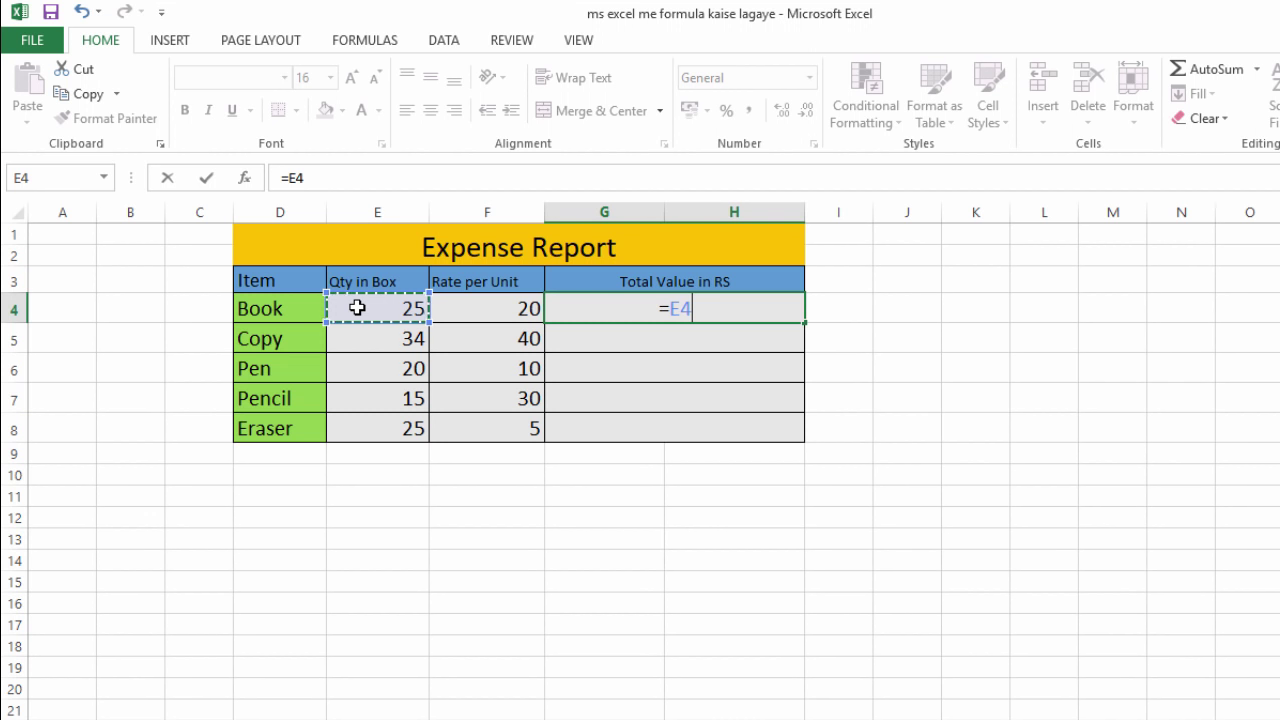
pyautogui.write('*')
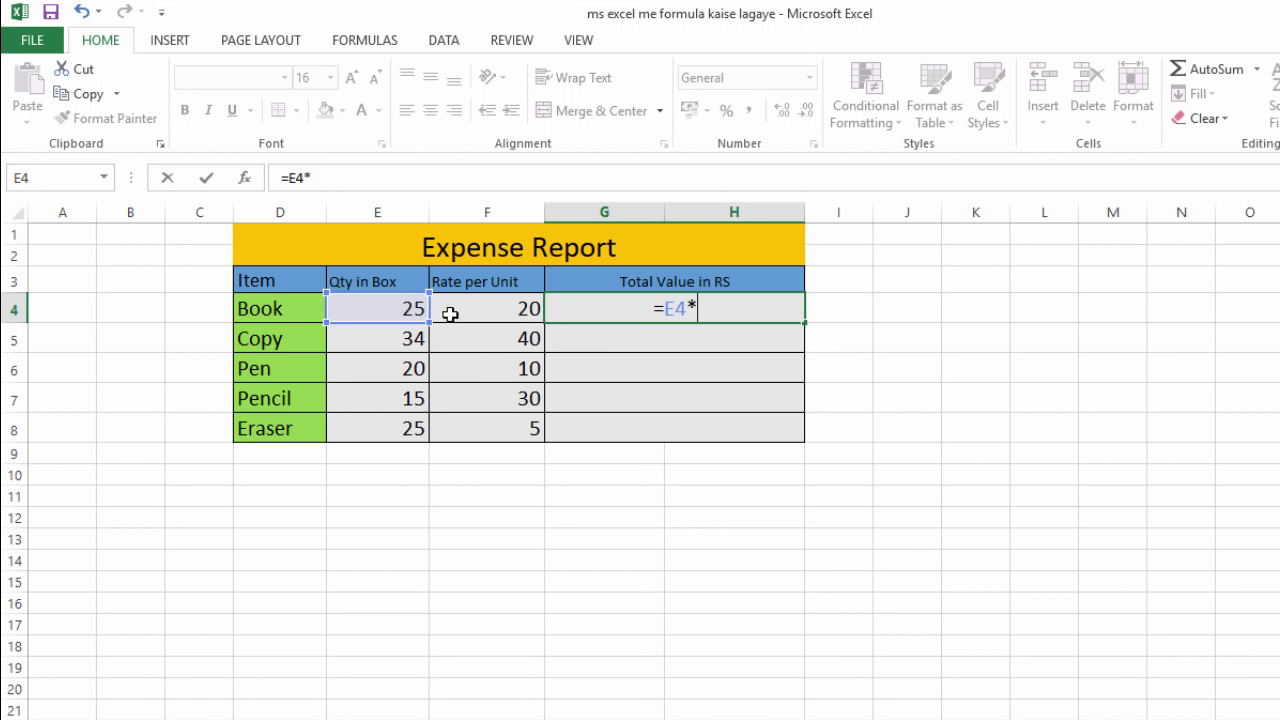
pyautogui.click(450, 314)
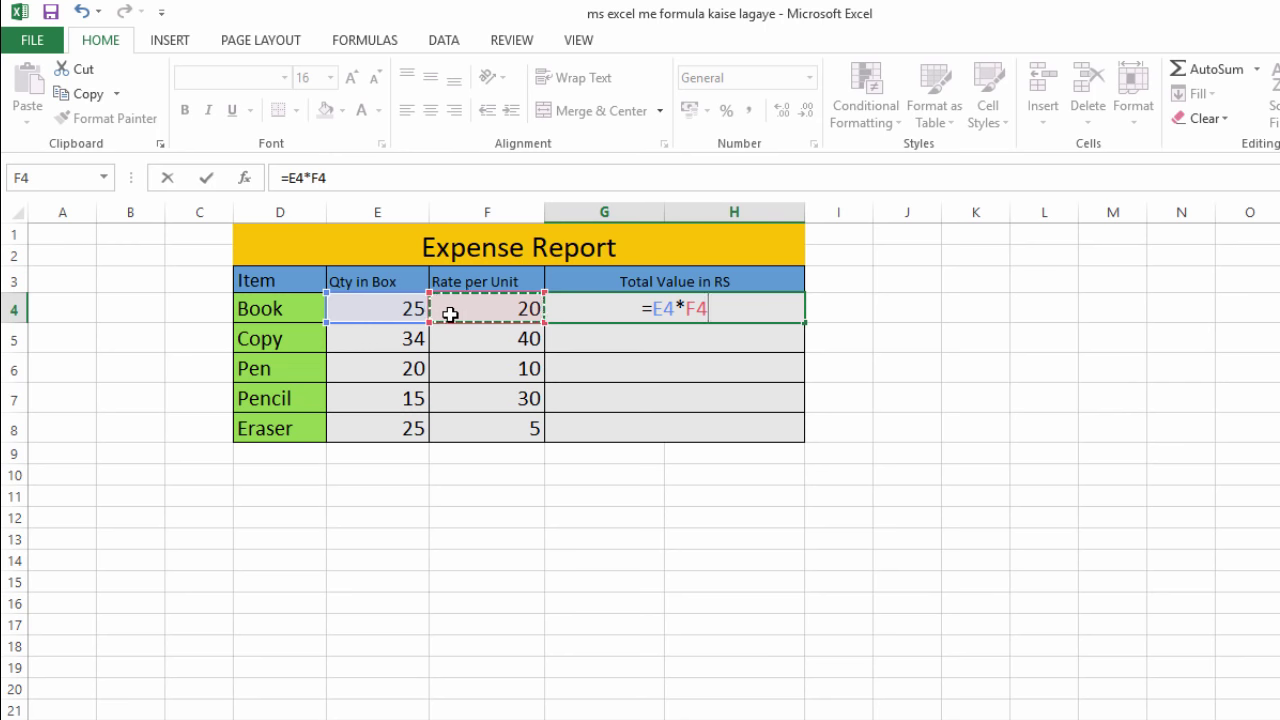
pyautogui.press('Return')
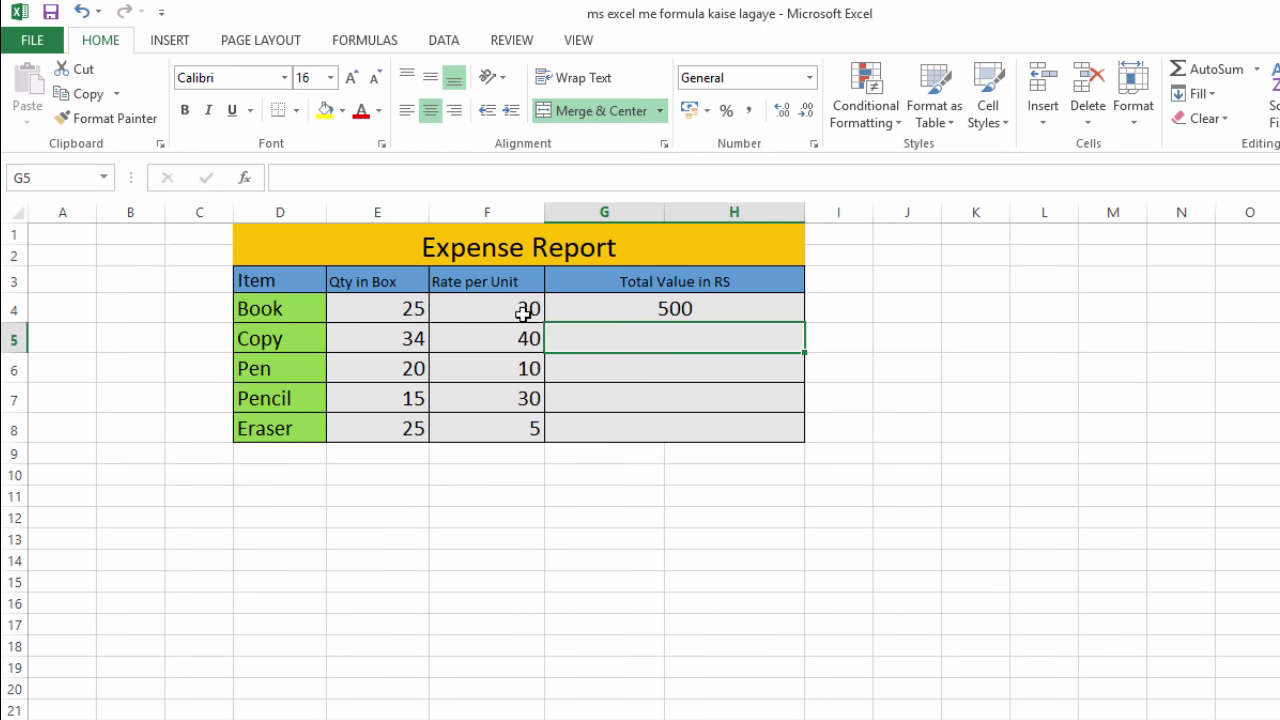
pyautogui.click(617, 313)
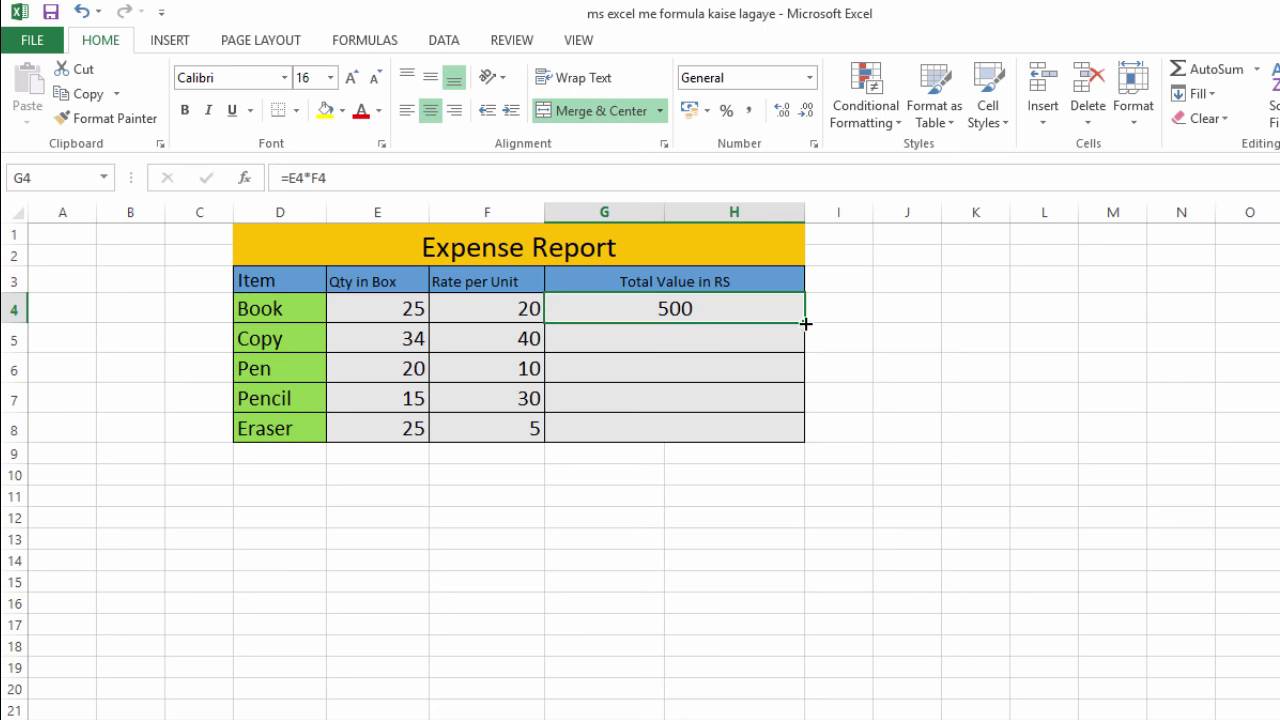
# Step: Copy the G4 total formula down to row 8, the Eraser row
pyautogui.moveTo(805, 323); pyautogui.dragTo(790, 442)
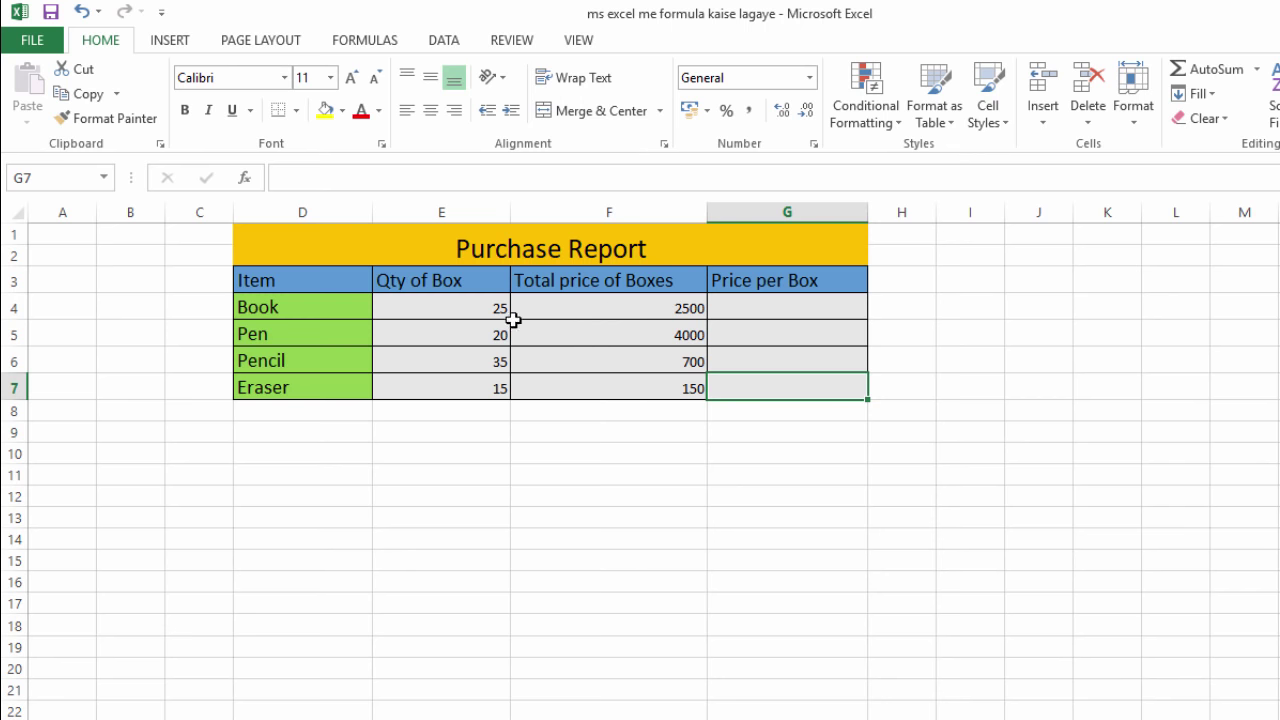
# Step: Enter =F4/E4 in G4 to compute the Book's price per box
pyautogui.click(772, 312)
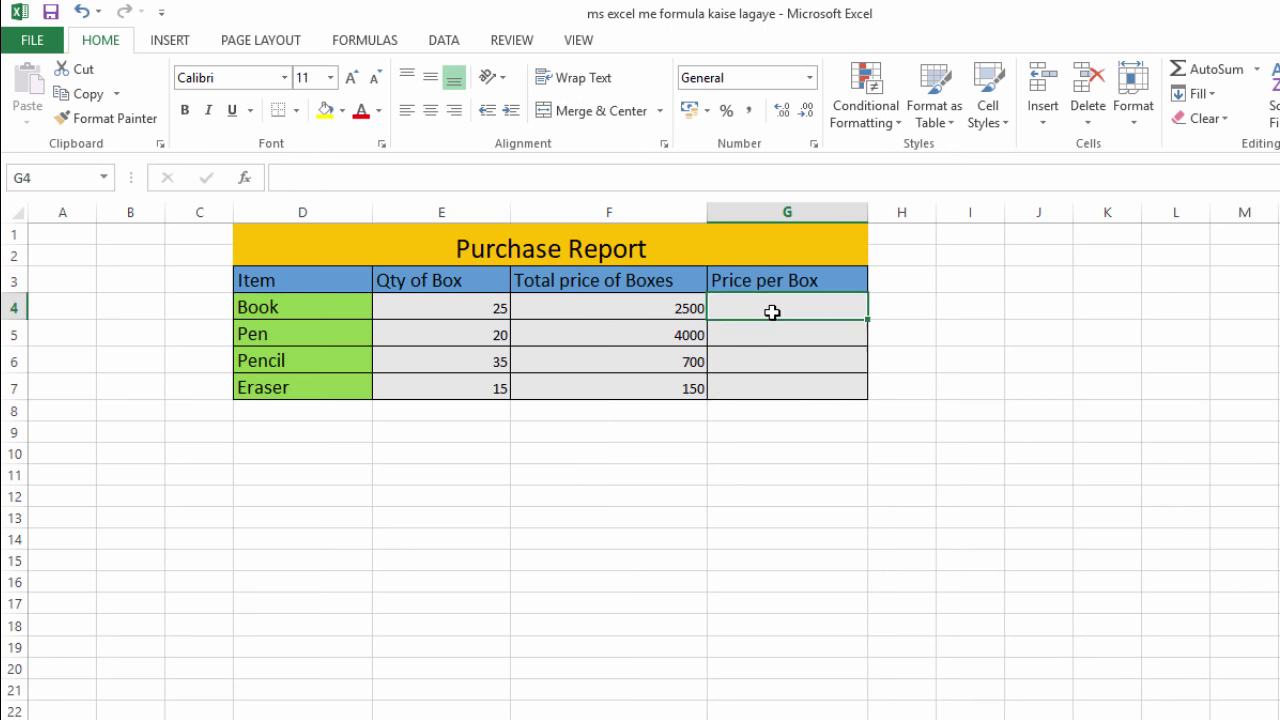
pyautogui.write('=')
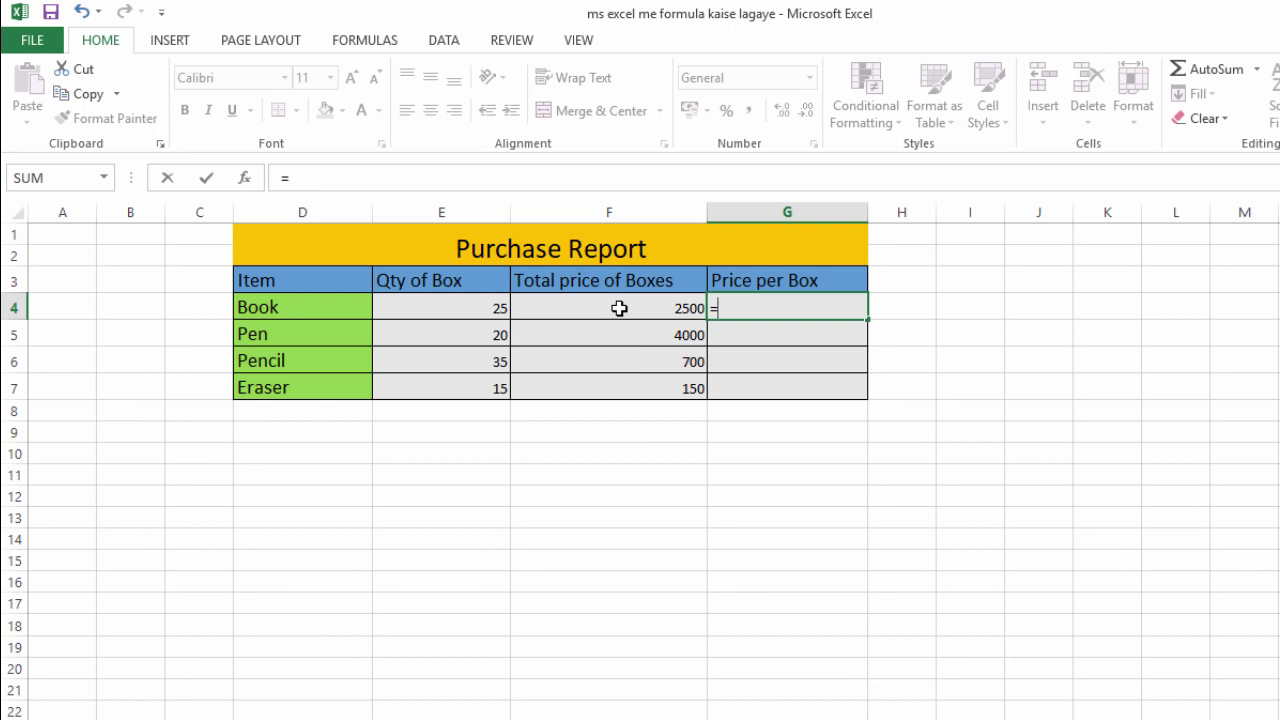
pyautogui.click(620, 309)
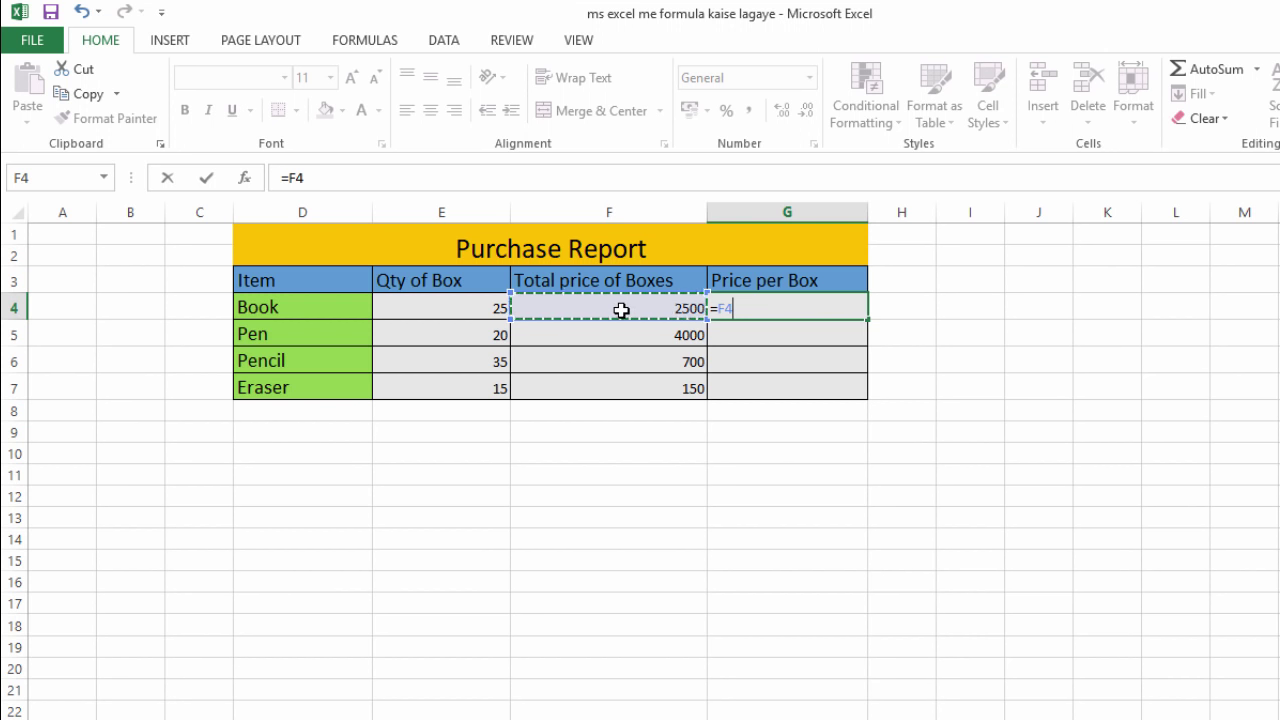
pyautogui.write('/')
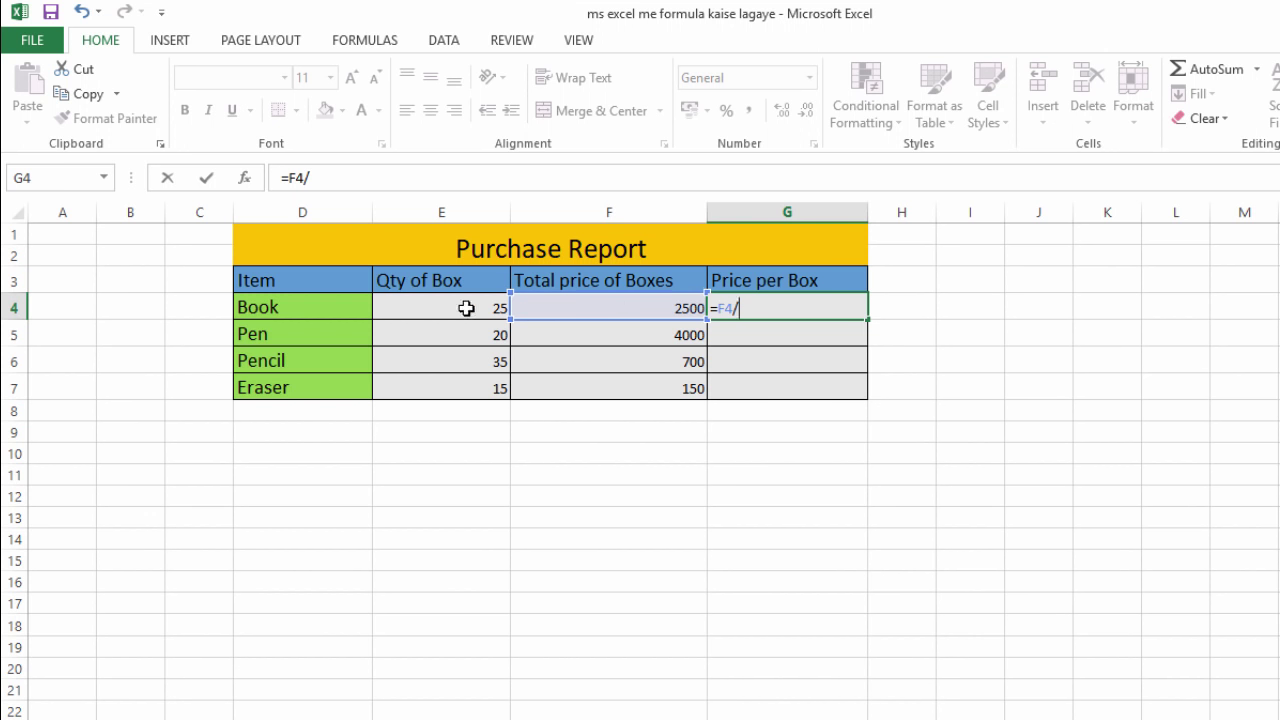
pyautogui.click(441, 307)
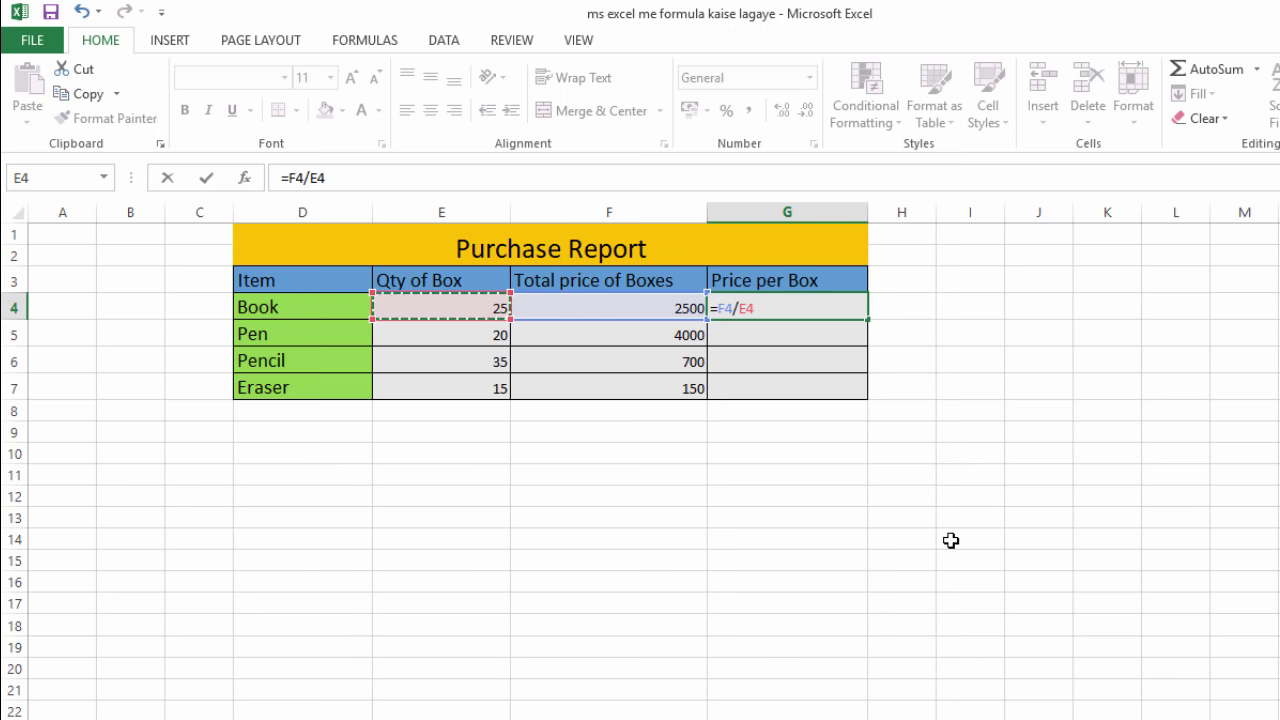
pyautogui.press('Return')
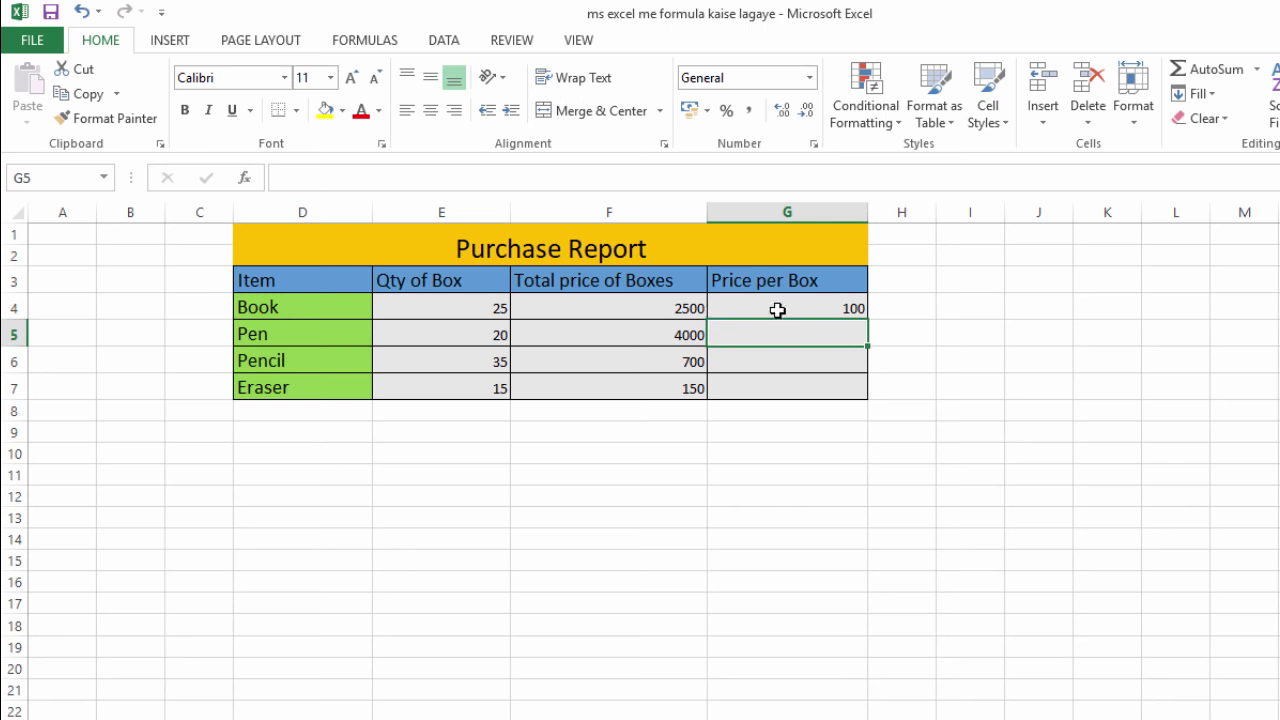
# Step: Fill the division formula down to G7, giving 100, 200, 20 and 10
pyautogui.click(812, 306)
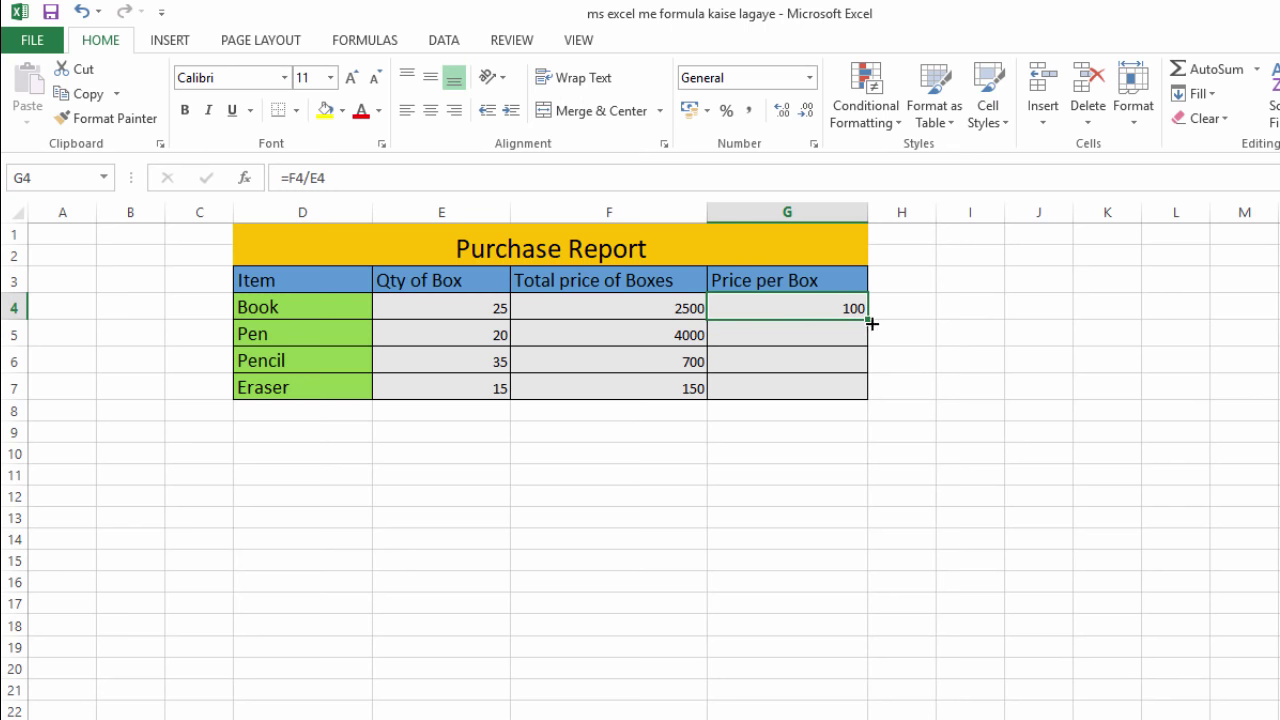
pyautogui.moveTo(868, 319); pyautogui.dragTo(866, 397)
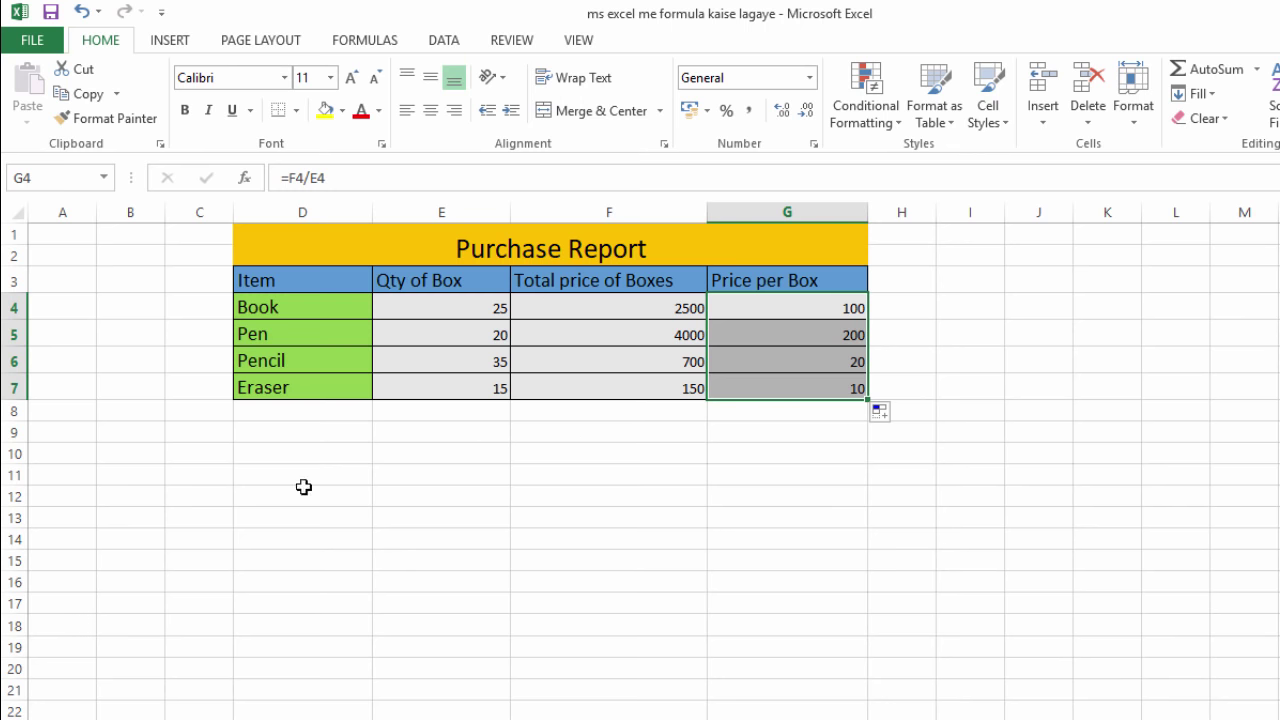
pyautogui.click(814, 463)
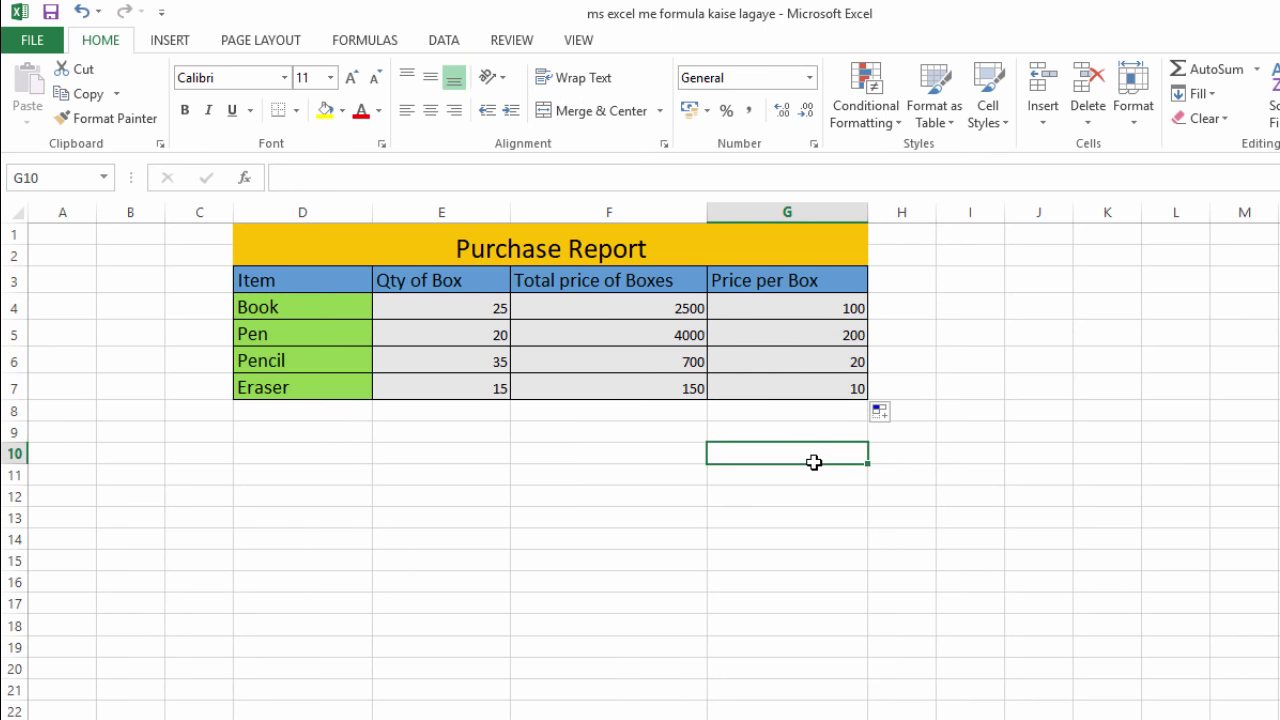
pyautogui.click(1068, 411)
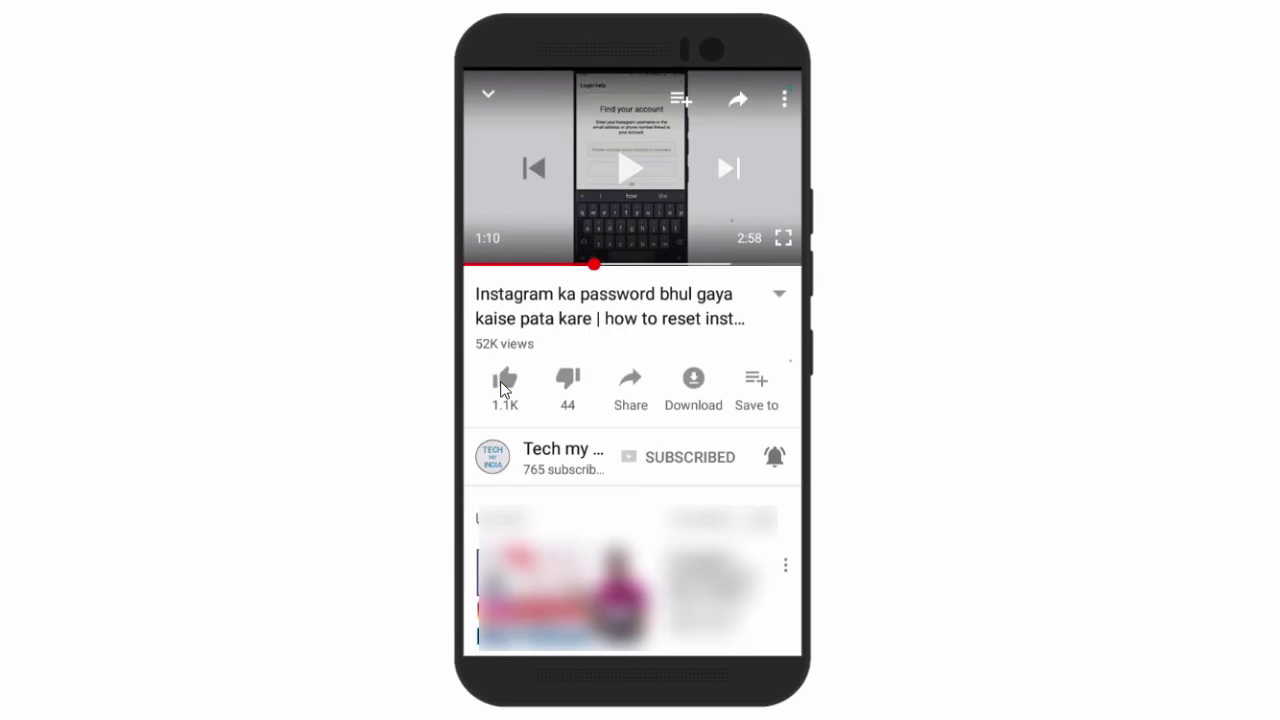
# Step: Like and share the video, subscribe to Tech my India, and turn on notifications
pyautogui.click(503, 390)
pyautogui.click(631, 385)
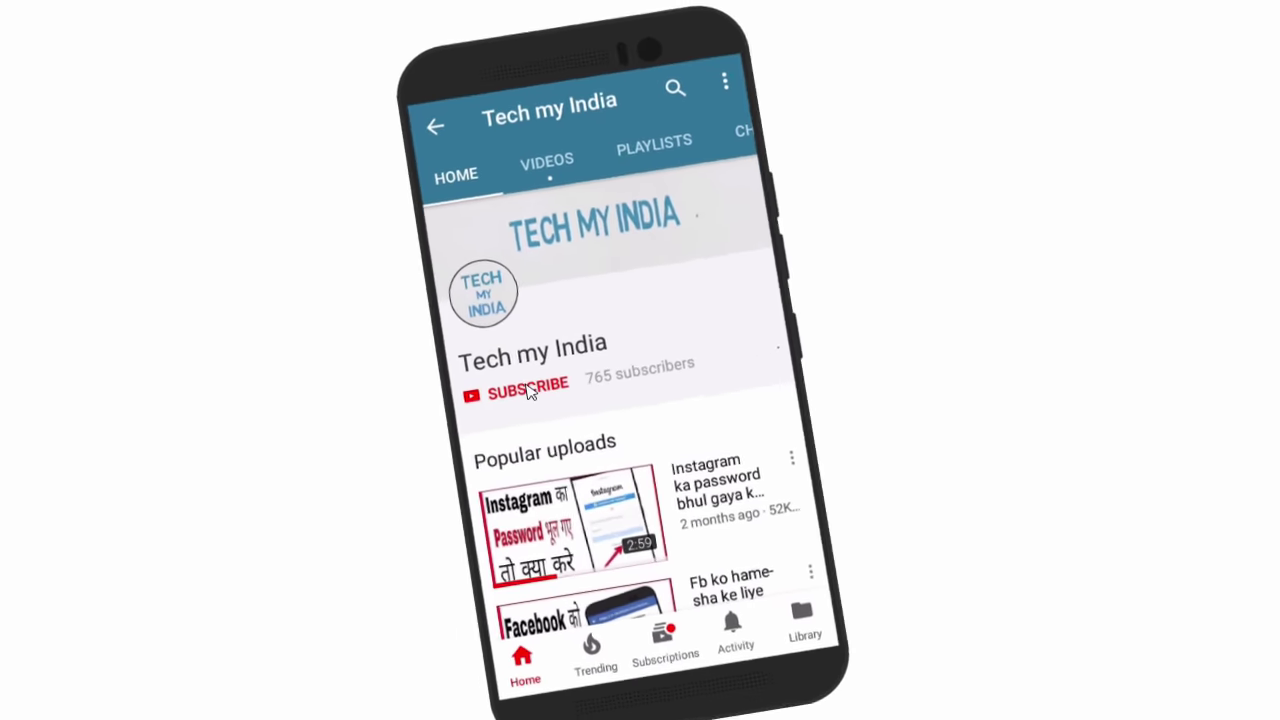
pyautogui.click(545, 380)
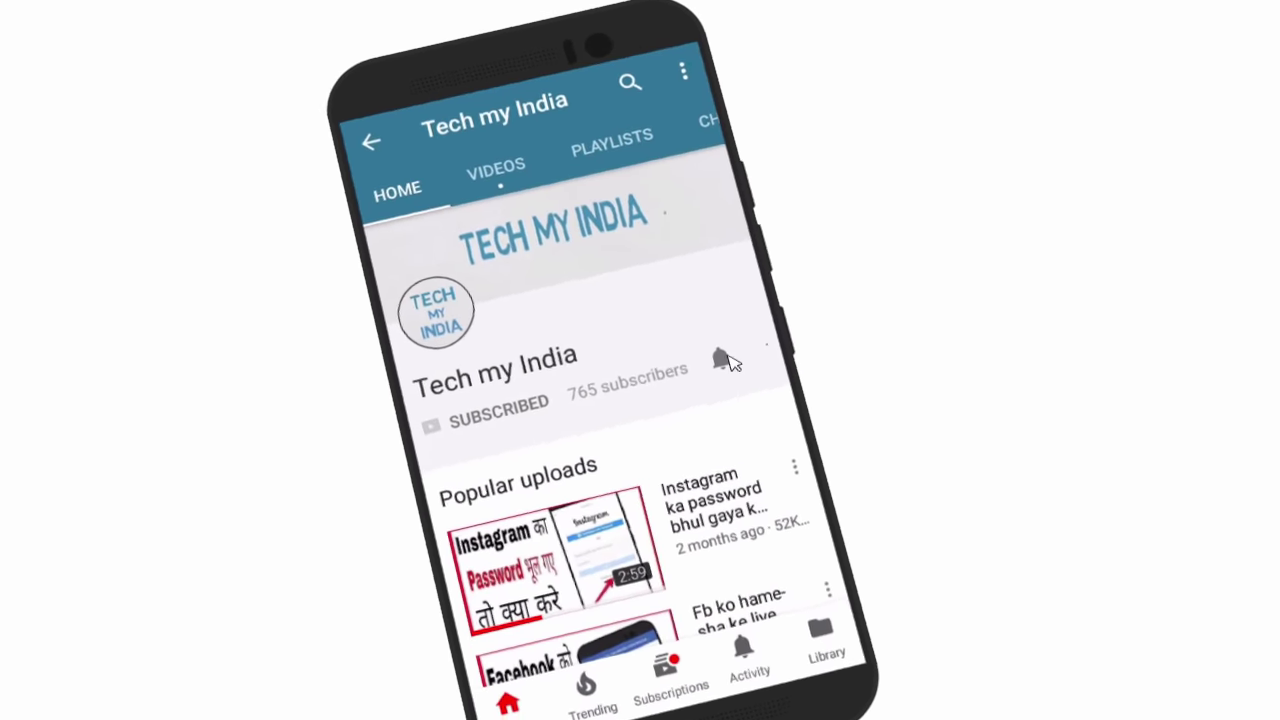
pyautogui.click(727, 450)
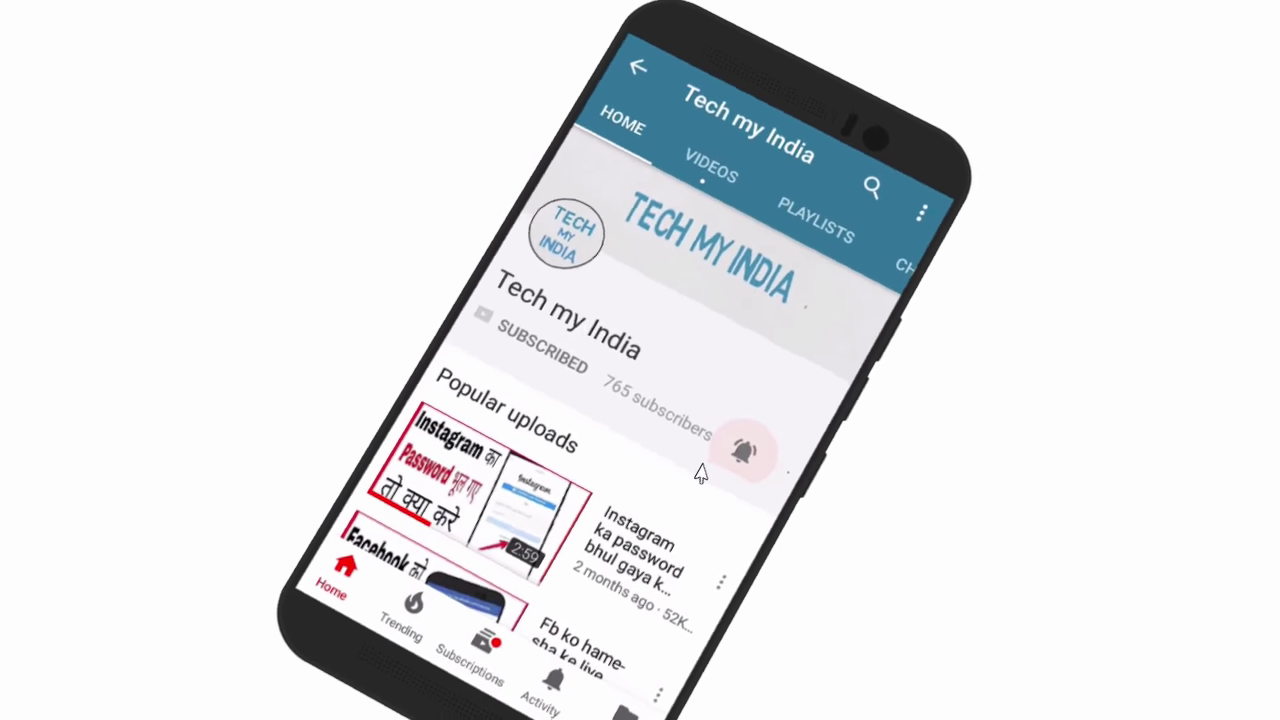